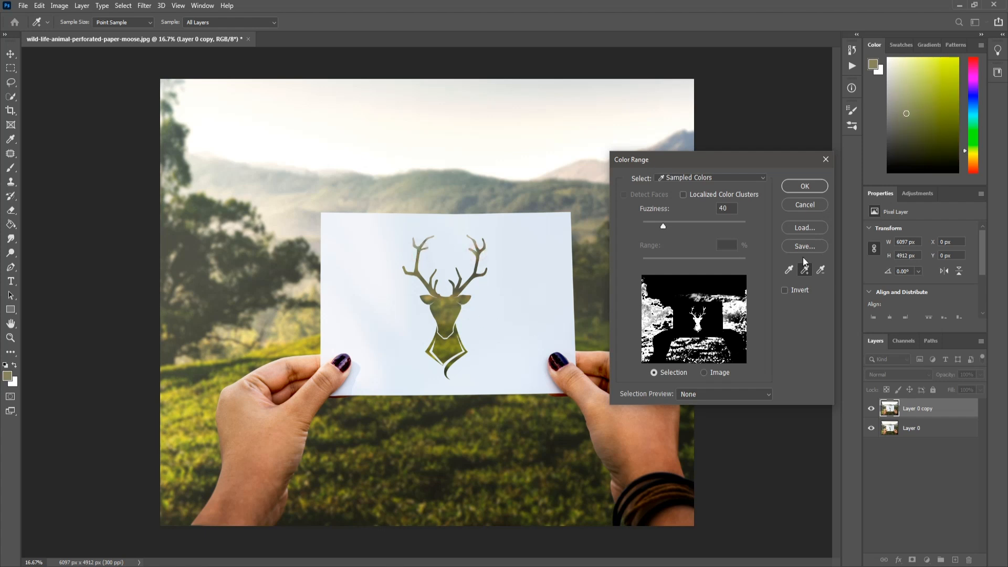
Accept the Color Range selection and subtract the surrounding landscape with the Lasso tool, keeping only the deer cut-out selected
left_click(805, 186)
key("l")
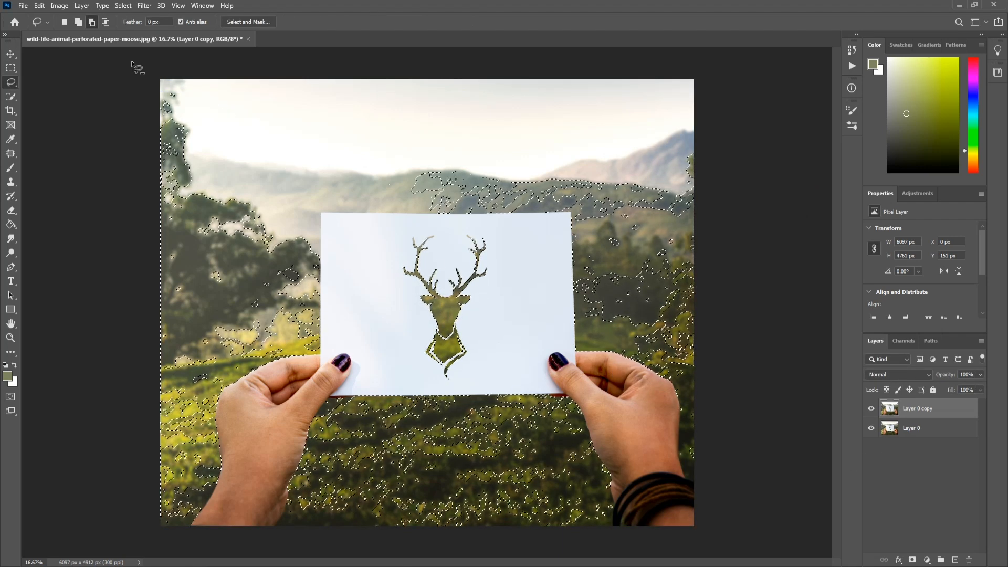
left_click(91, 22)
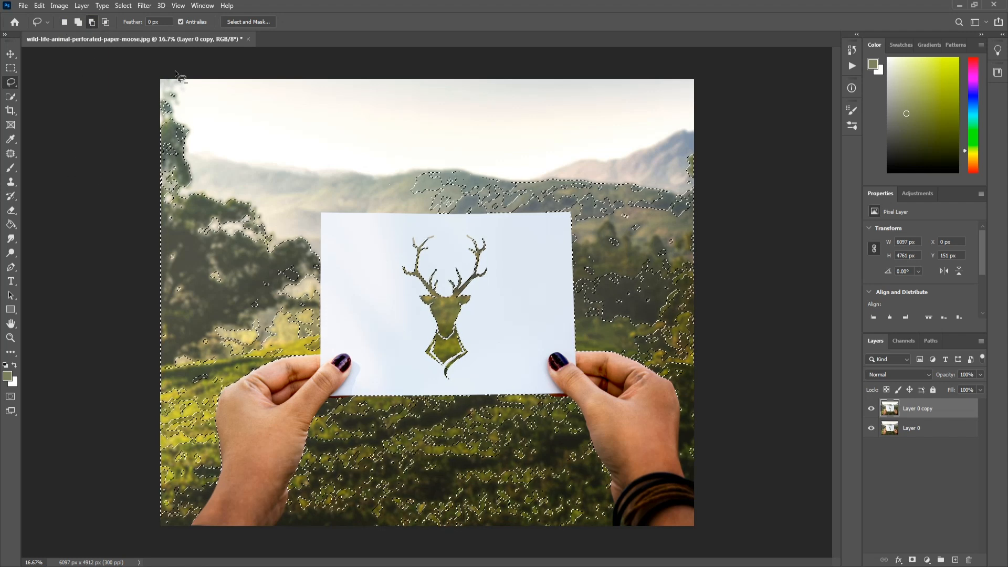
mouse_move(176, 73)
left_mouse_down()
mouse_move(118, 109)
mouse_move(111, 285)
mouse_move(140, 488)
mouse_move(221, 520)
left_mouse_up()
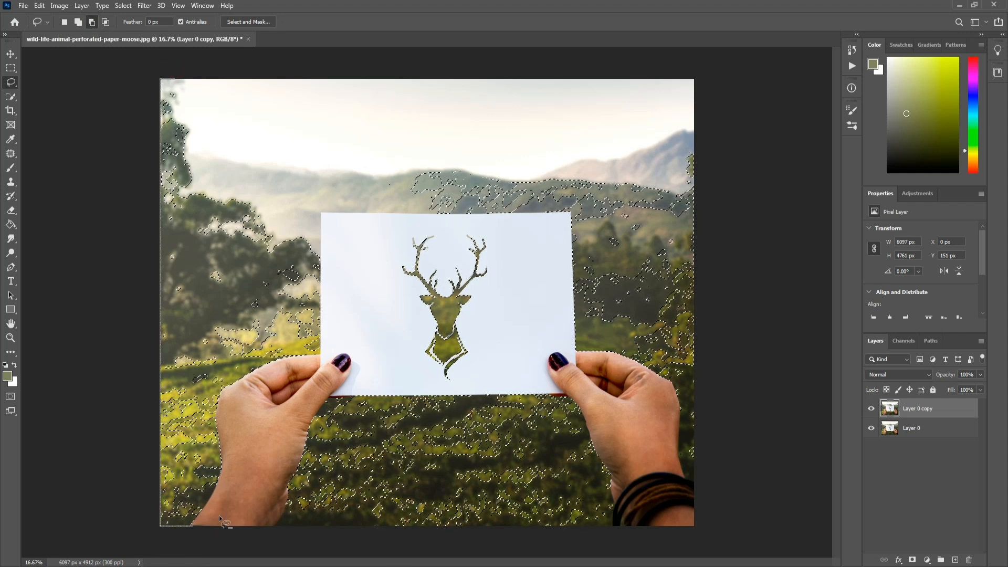
mouse_move(355, 315)
left_mouse_down()
mouse_move(344, 226)
mouse_move(291, 151)
mouse_move(218, 97)
mouse_move(153, 74)
left_mouse_up()
left_click_drag(221, 540, 240, 510)
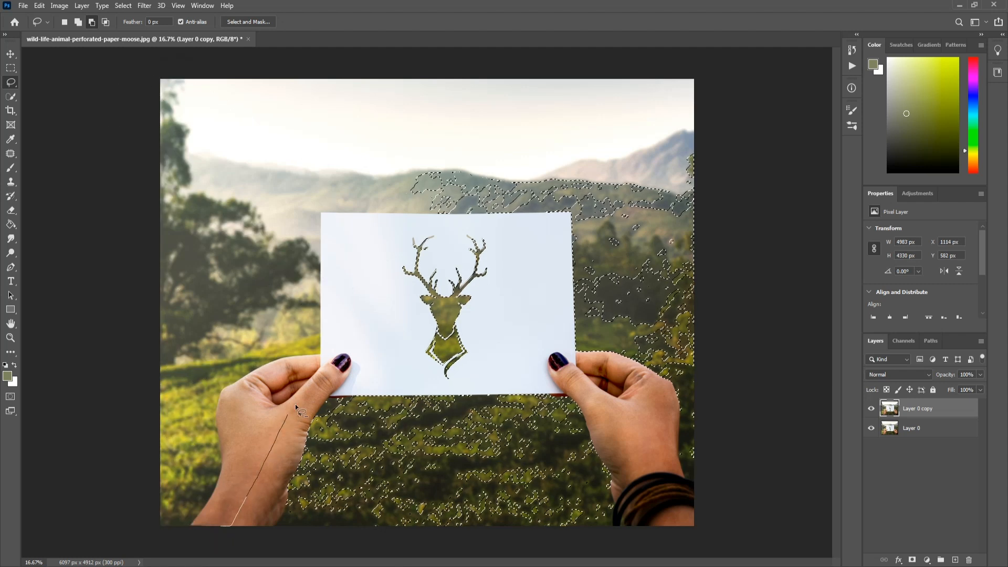
mouse_move(363, 386)
left_mouse_down()
mouse_move(465, 396)
mouse_move(505, 378)
left_mouse_up()
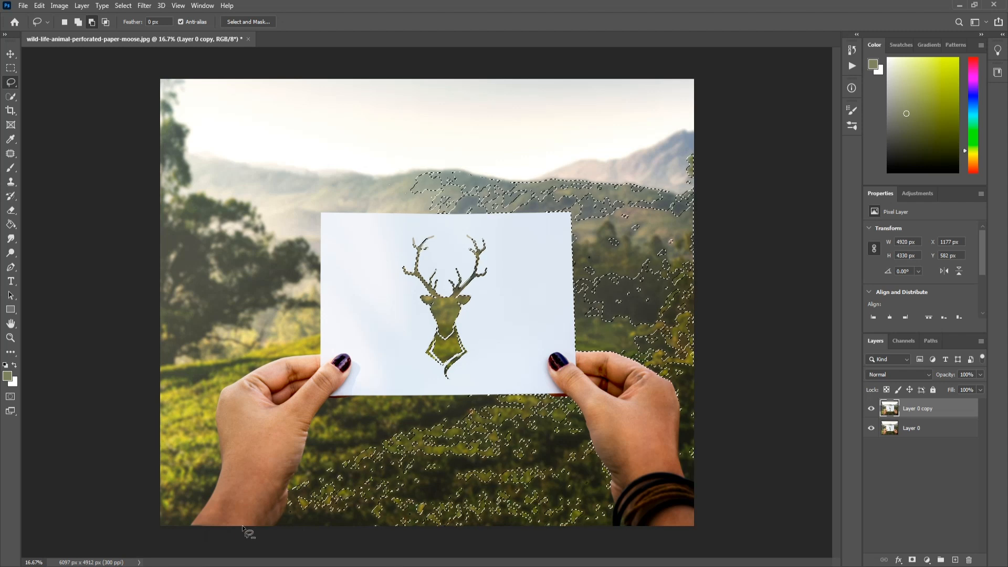
mouse_move(242, 526)
left_mouse_down()
mouse_move(267, 433)
mouse_move(324, 390)
left_mouse_up()
mouse_move(468, 384)
left_mouse_down()
mouse_move(508, 334)
mouse_move(528, 242)
left_mouse_up()
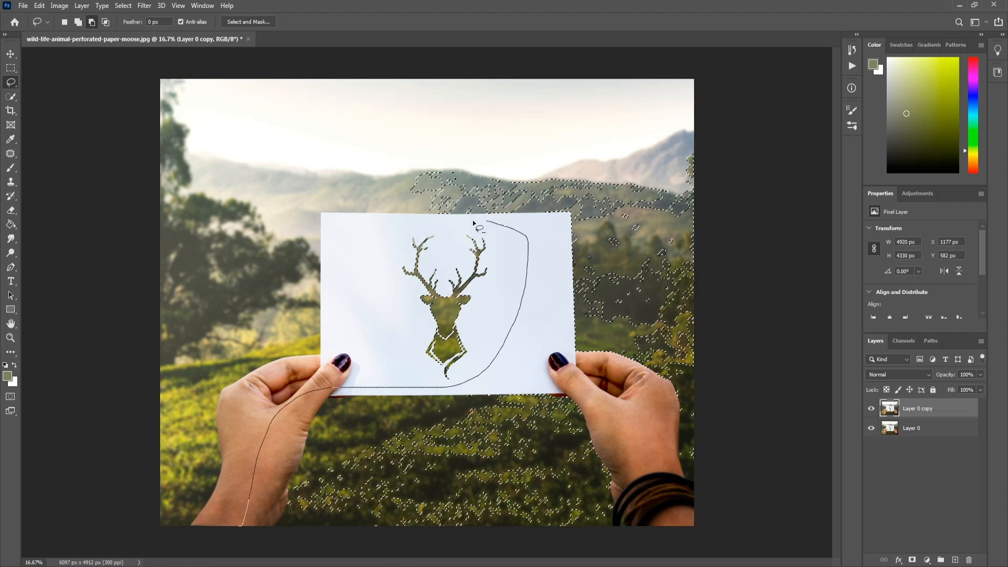
mouse_move(474, 225)
left_mouse_down()
mouse_move(430, 224)
mouse_move(367, 159)
mouse_move(412, 78)
mouse_move(517, 52)
mouse_move(657, 66)
mouse_move(744, 115)
mouse_move(759, 364)
mouse_move(741, 496)
mouse_move(701, 544)
mouse_move(451, 546)
mouse_move(241, 536)
left_mouse_up()
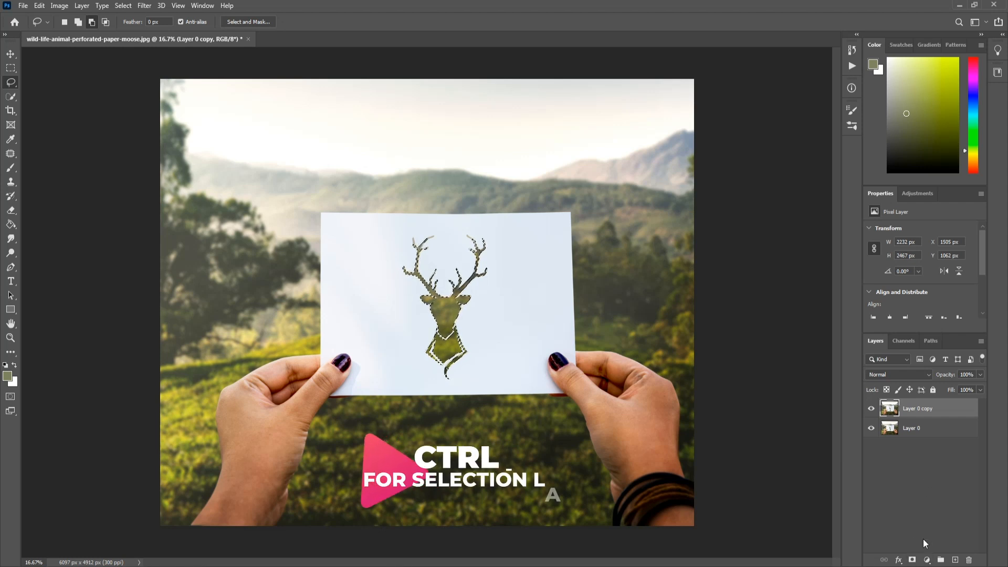
Copy the selected deer shape from Layer 0 copy onto its own new layer
key("ctrl+j")
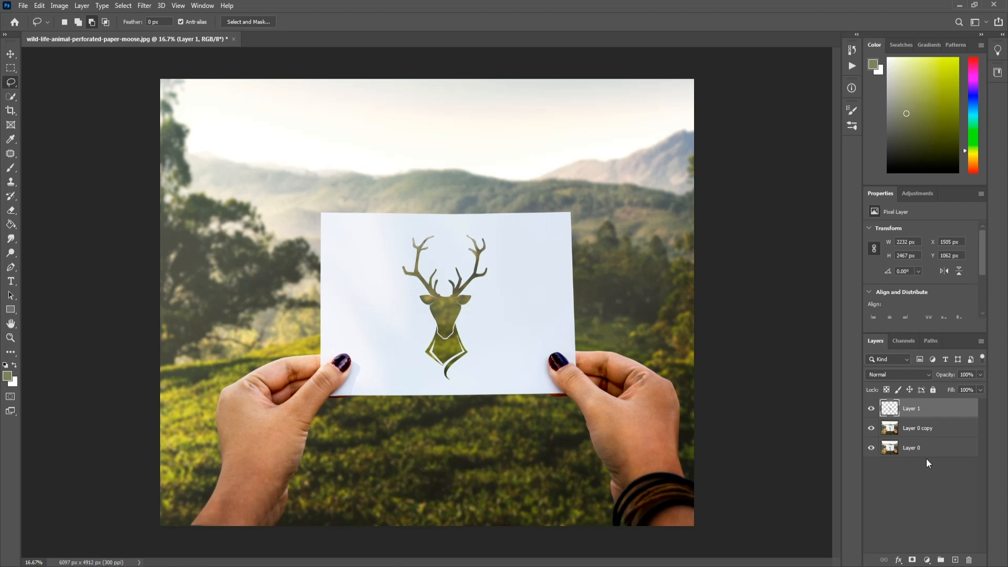
key("v")
left_click(765, 391)
Convert Layer 1 to a smart object and set its blend mode to Linear Dodge (Add)
left_click(928, 414)
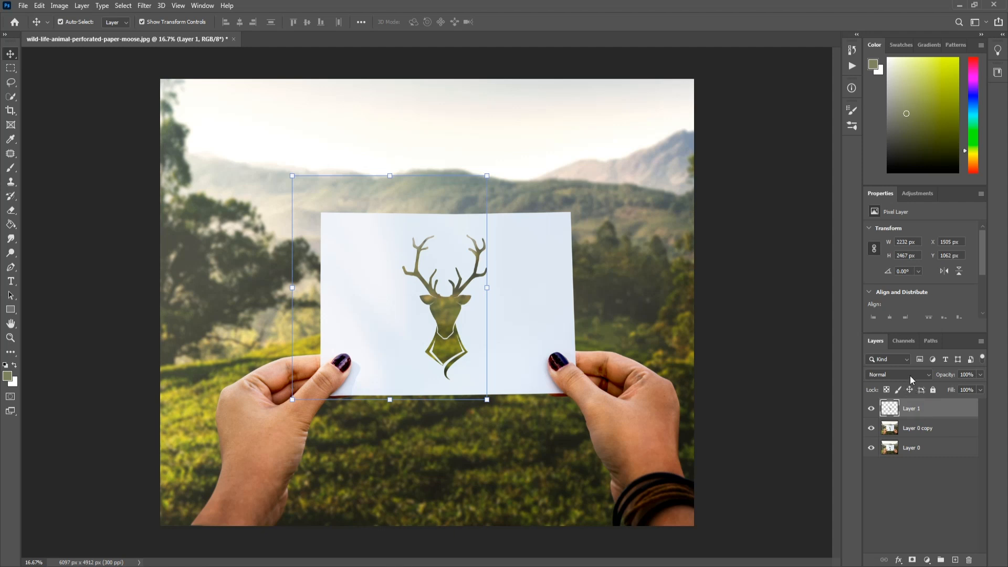
right_click(922, 414)
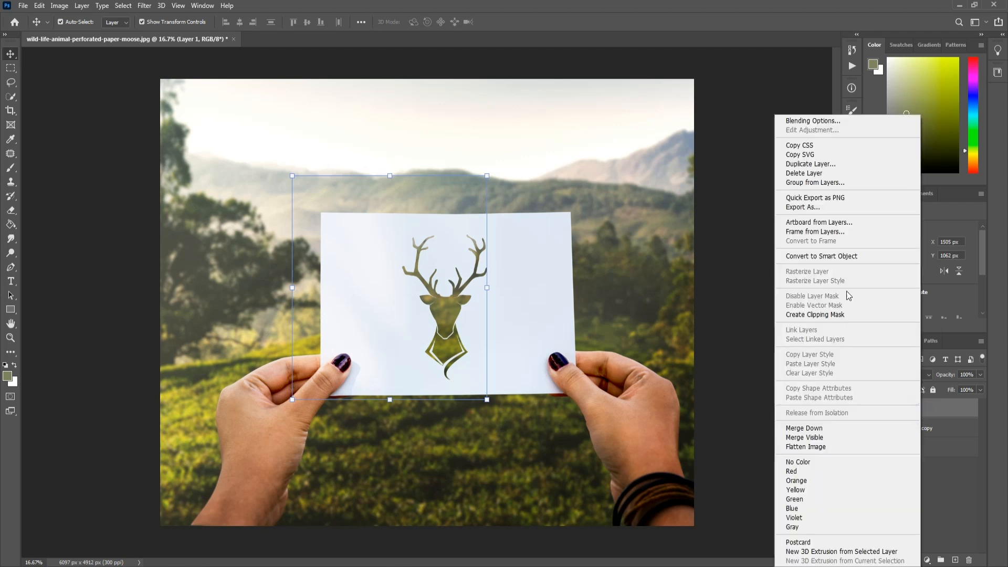
left_click(845, 256)
left_click(904, 374)
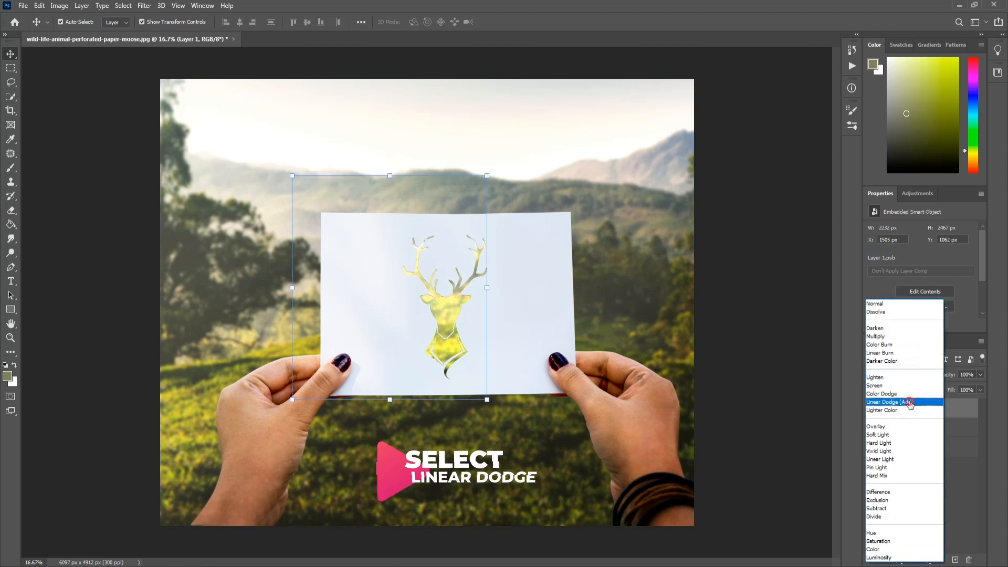
left_click(909, 402)
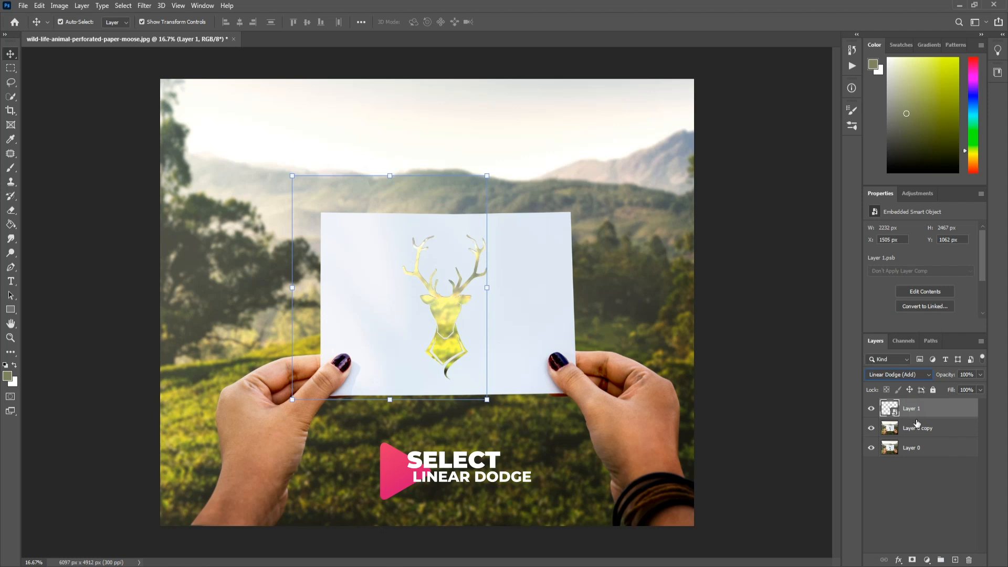
Duplicate Layer 1 and apply a Gaussian Blur with a 10-pixel radius to the copy
key("ctrl+j")
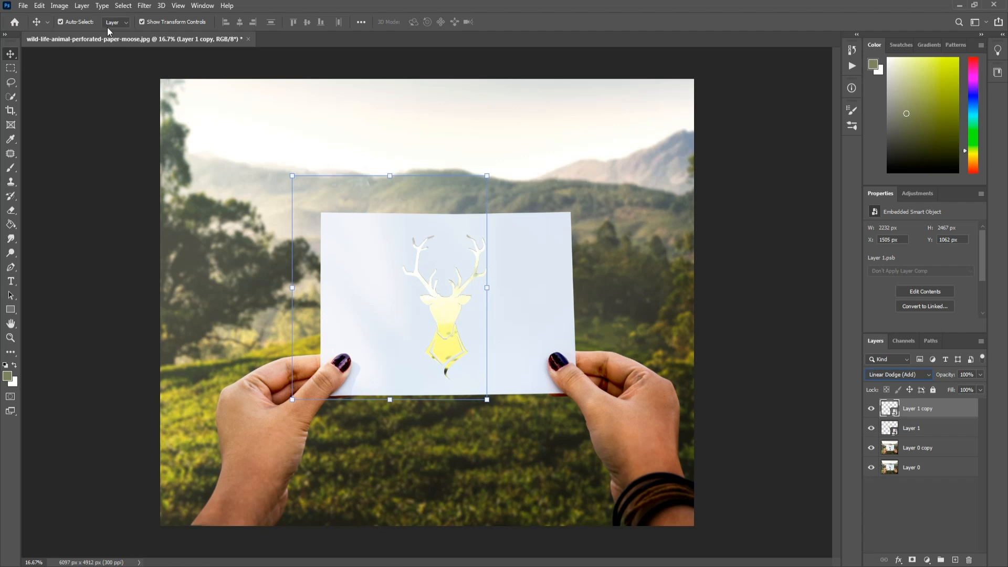
left_click(146, 6)
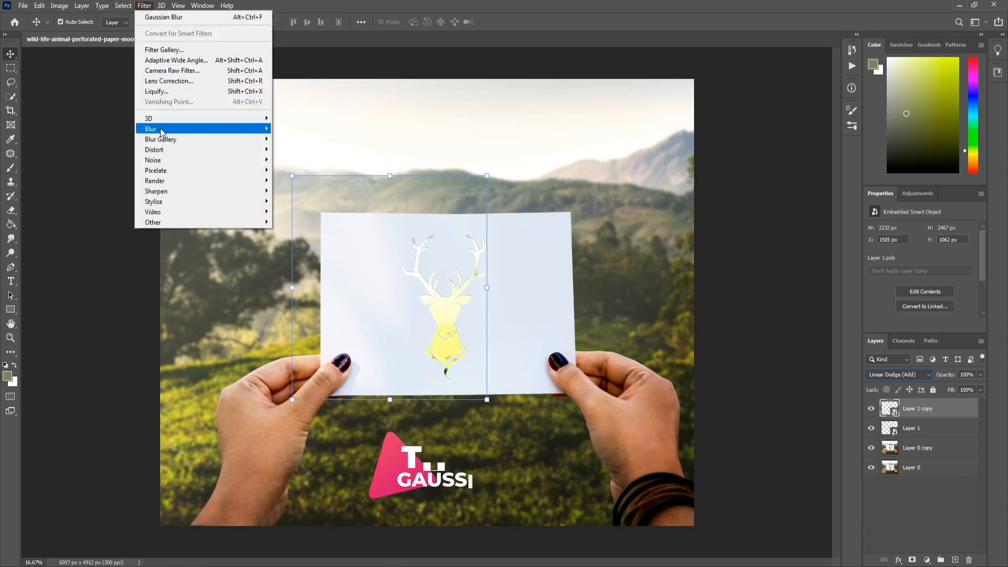
mouse_move(163, 130)
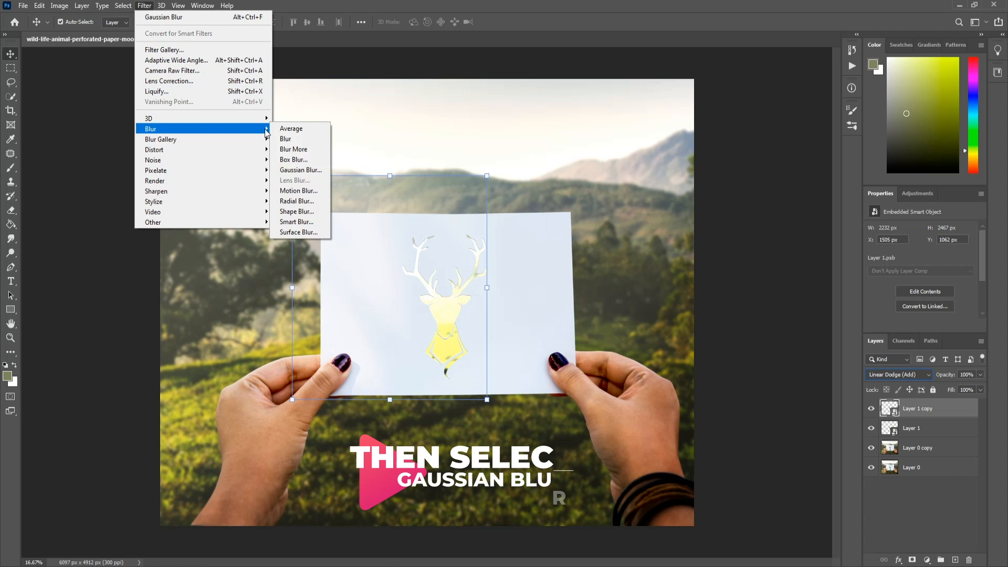
left_click(300, 169)
left_click(270, 420)
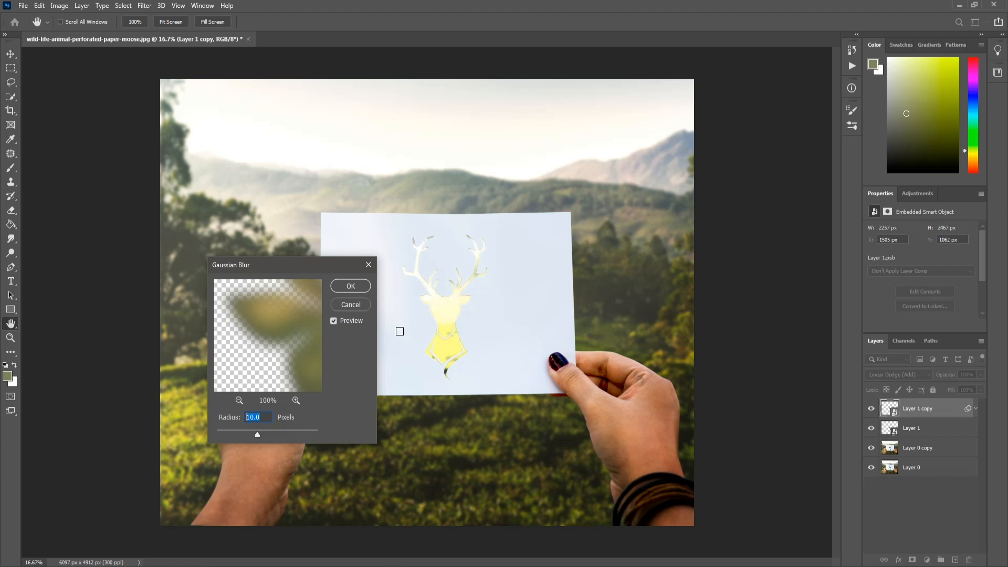
left_click(351, 286)
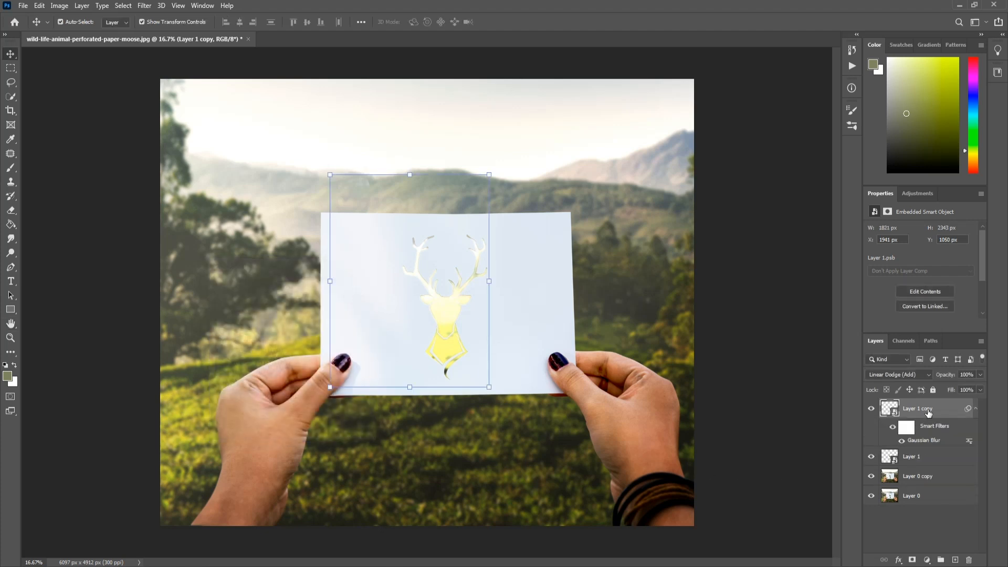
Duplicate the blurred Layer 1 copy and add a Gaussian Blur with a 100-pixel radius to the duplicate
key("ctrl+j")
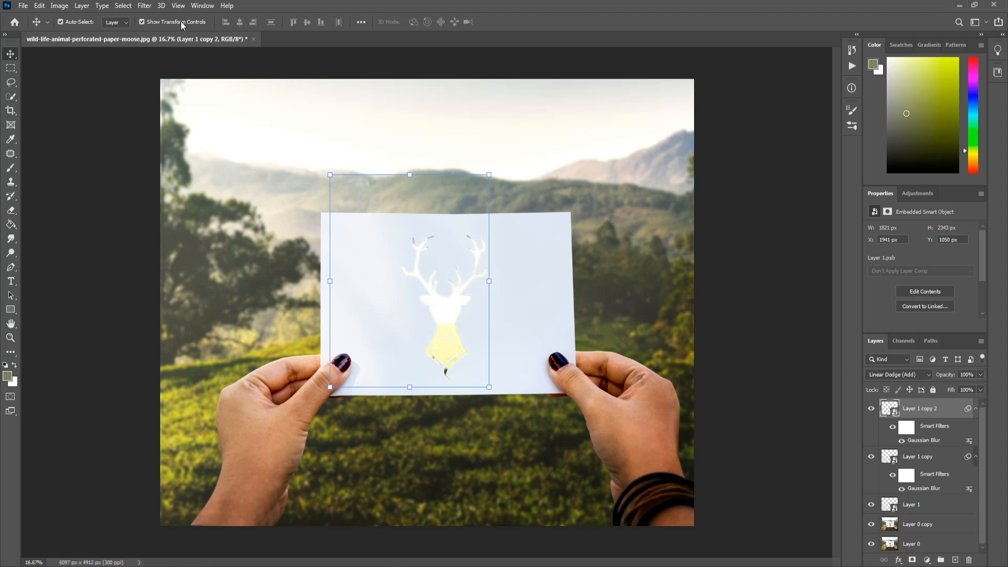
left_click(147, 7)
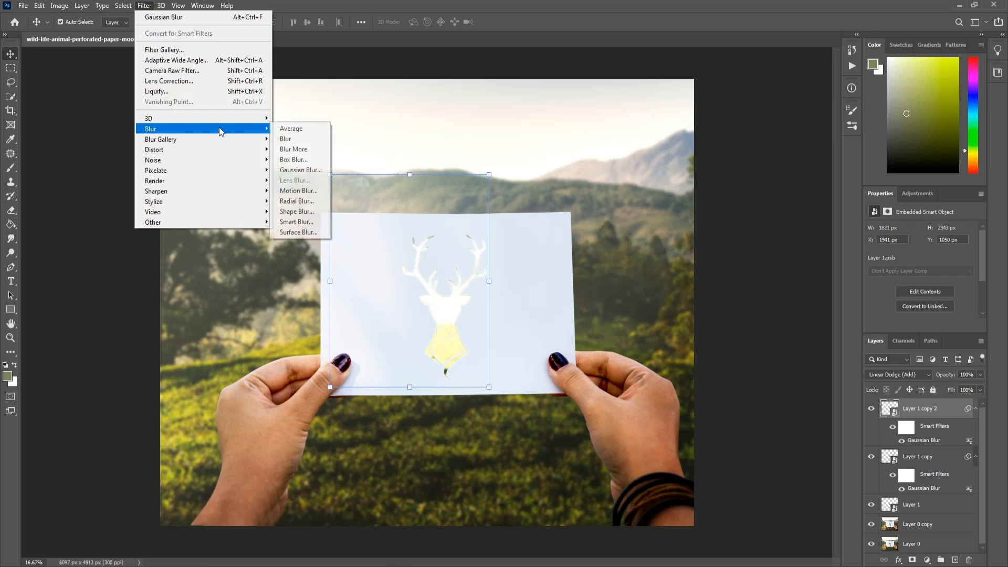
mouse_move(256, 128)
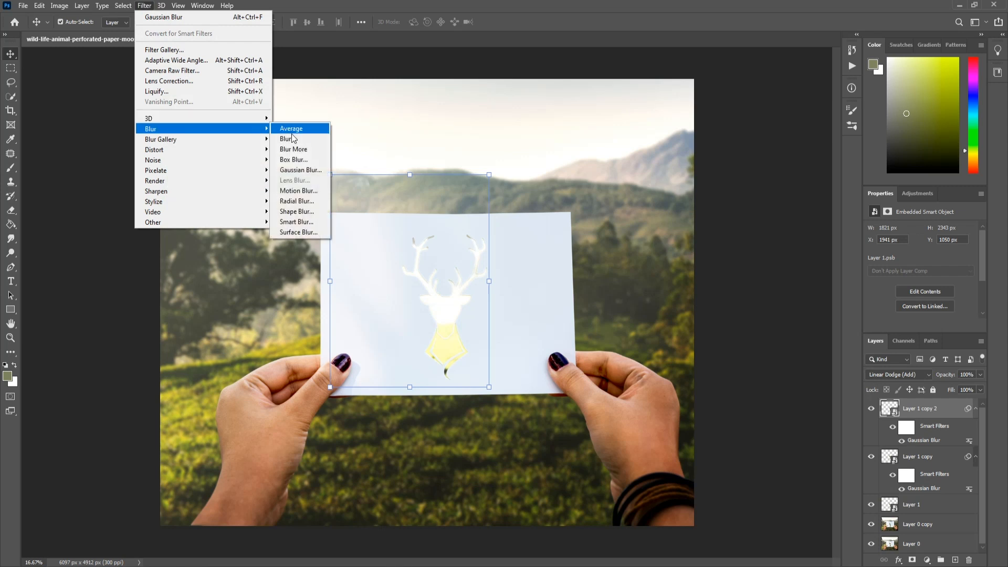
left_click(294, 170)
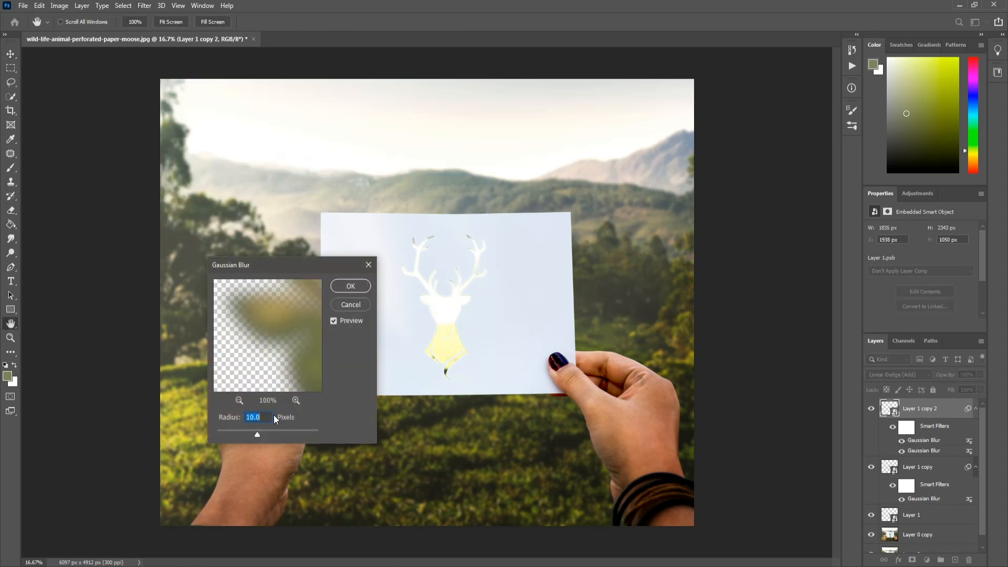
type("100")
left_click(347, 287)
key("v")
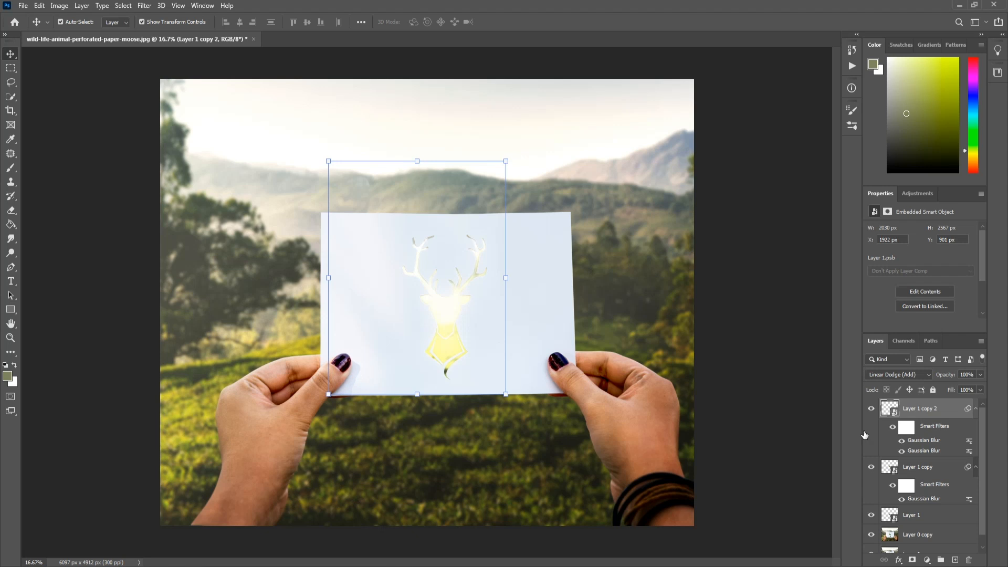
Duplicate Layer 1 copy 2 and add a Gaussian Blur with a 125-pixel radius to the new copy
key("ctrl+j")
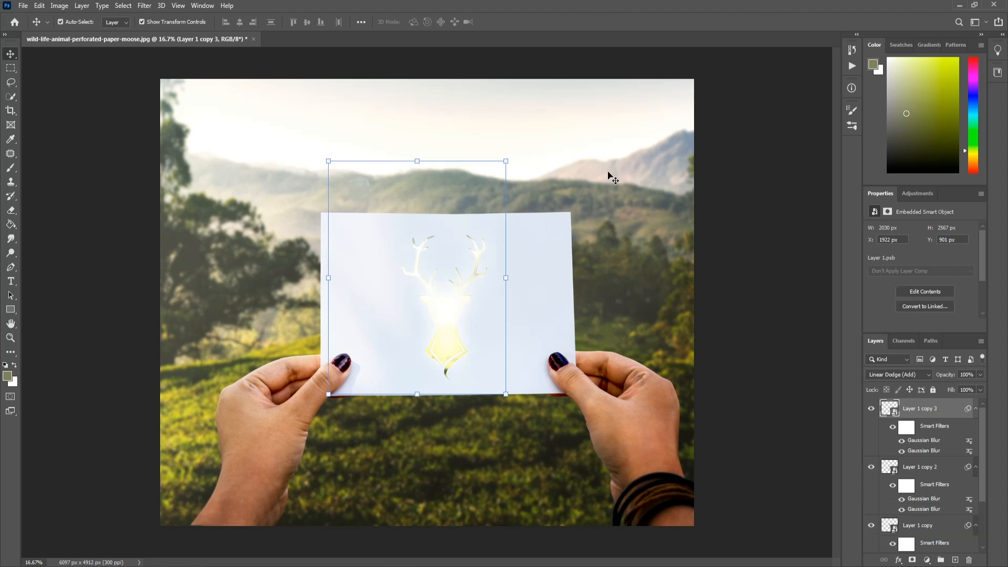
left_click(144, 5)
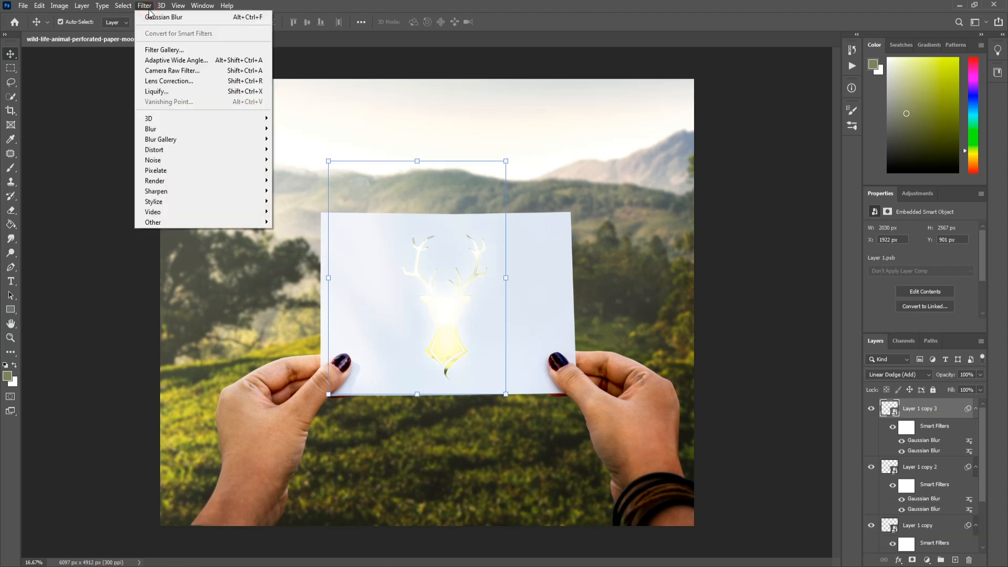
mouse_move(164, 131)
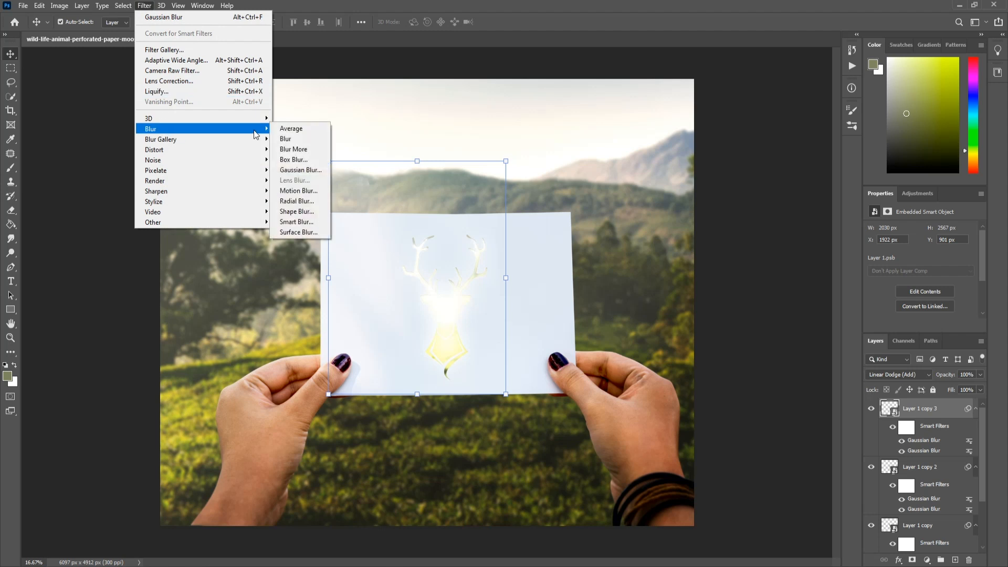
left_click(293, 172)
left_click_drag(267, 417, 232, 418)
type("125")
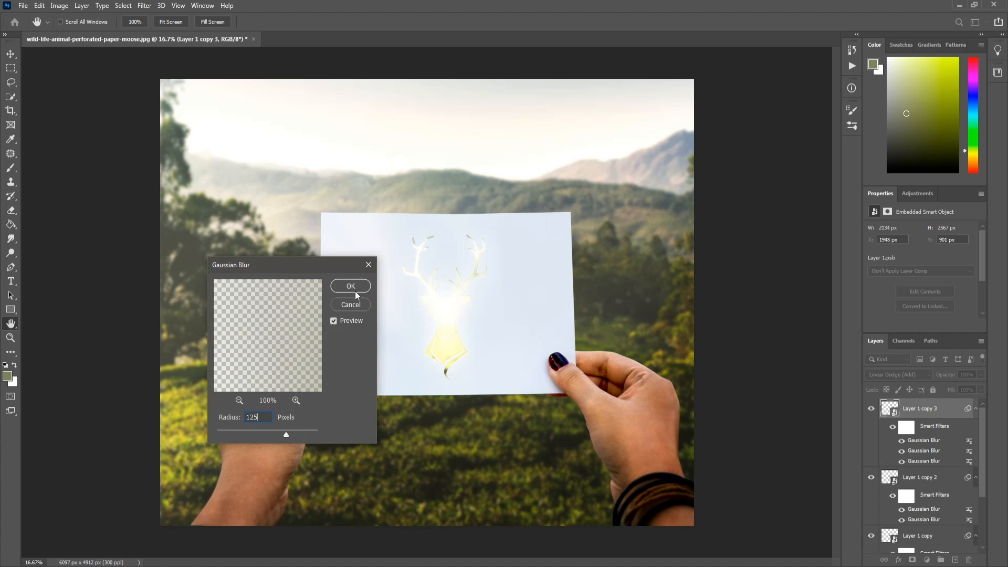
left_click(351, 286)
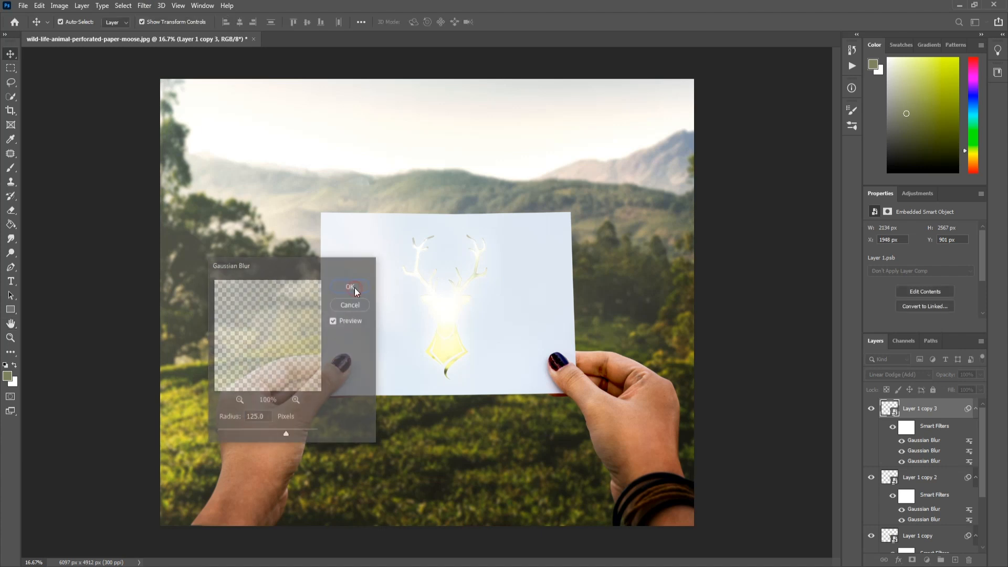
key("v")
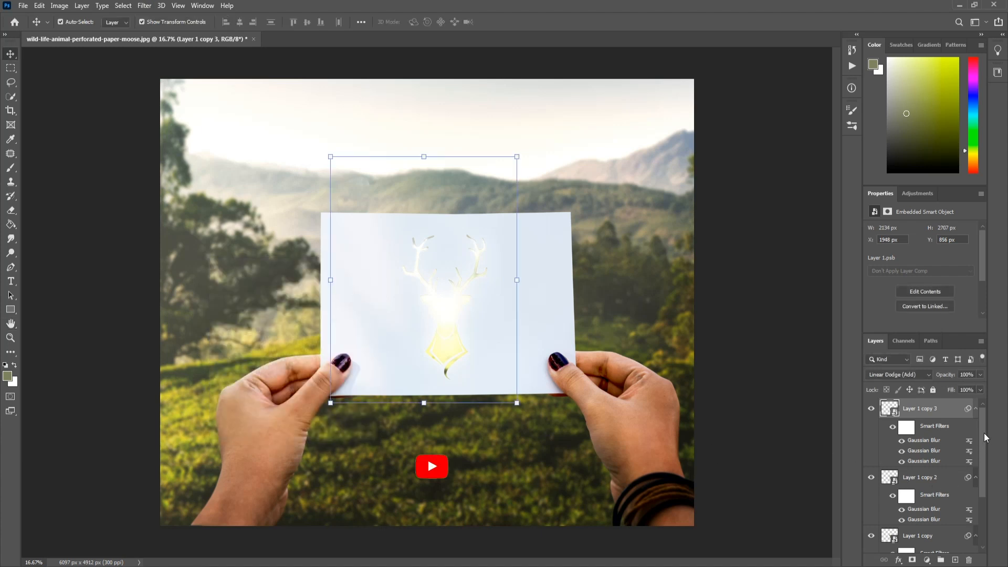
Group Layer 1 together with its three blurred copies
left_click_drag(982, 422, 982, 470)
left_click(930, 505, "shift")
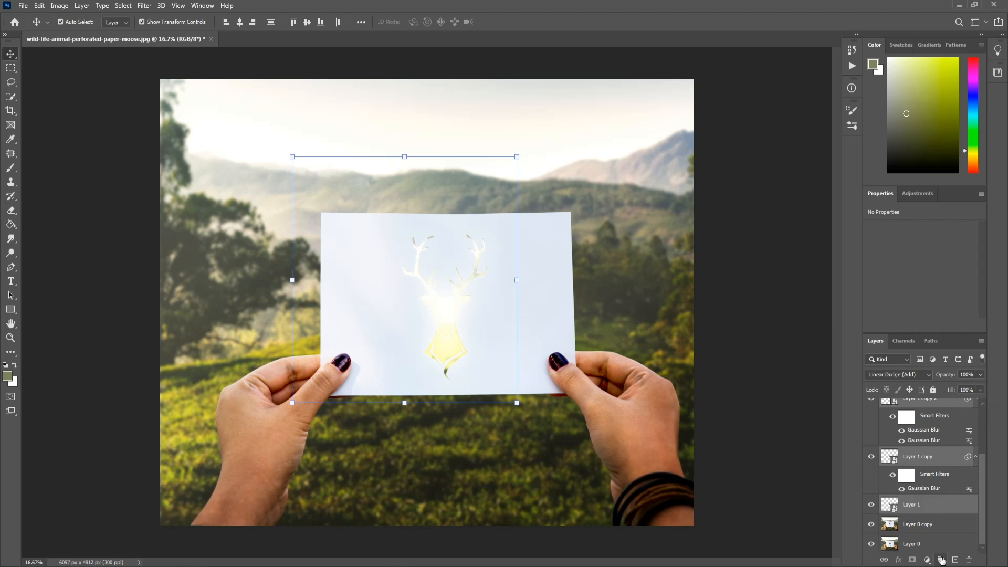
left_click(941, 560)
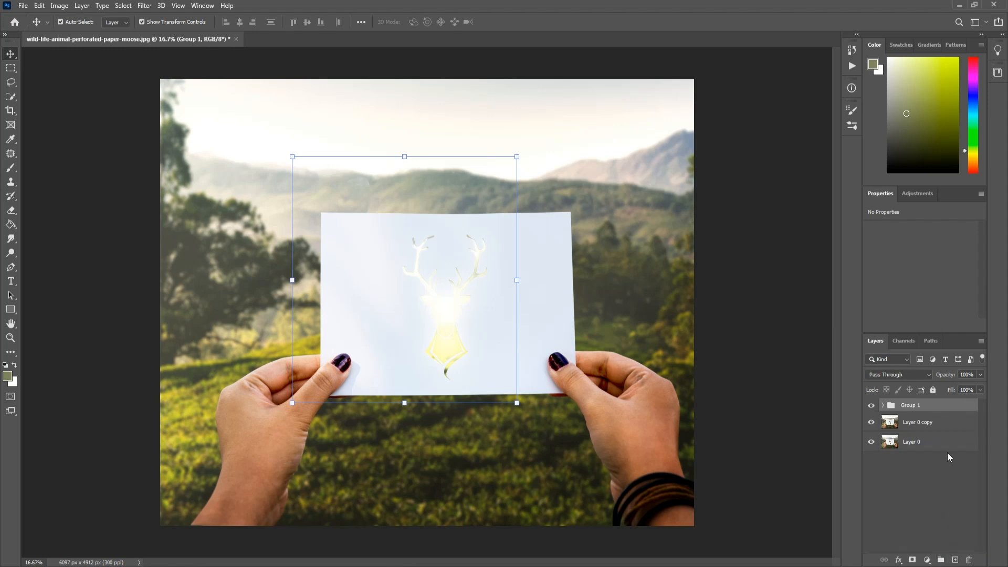
Darken the photo with a Curves adjustment layer above Layer 0 copy by lowering the curve's highlight end point, and select Group 1
left_click(933, 428)
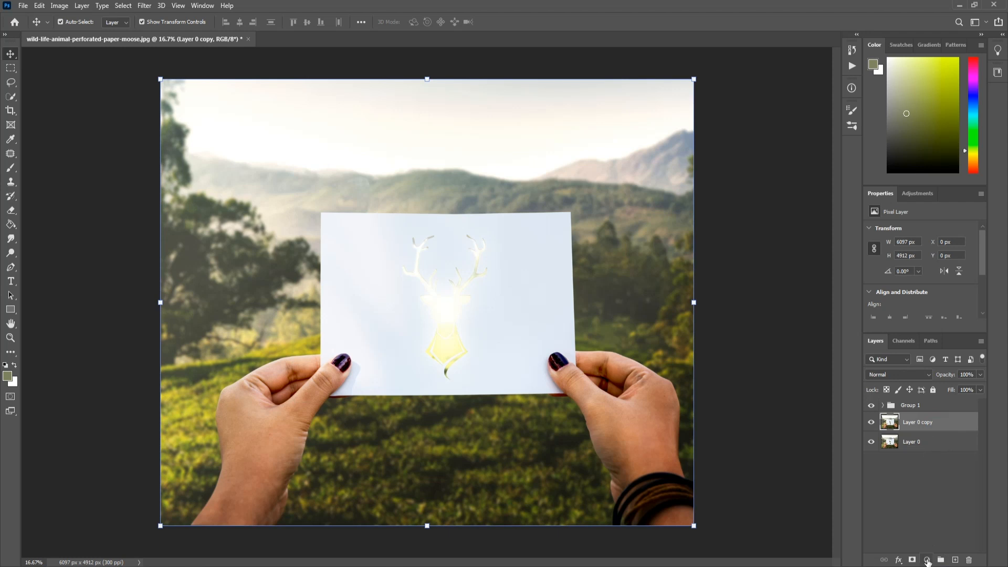
left_click(927, 560)
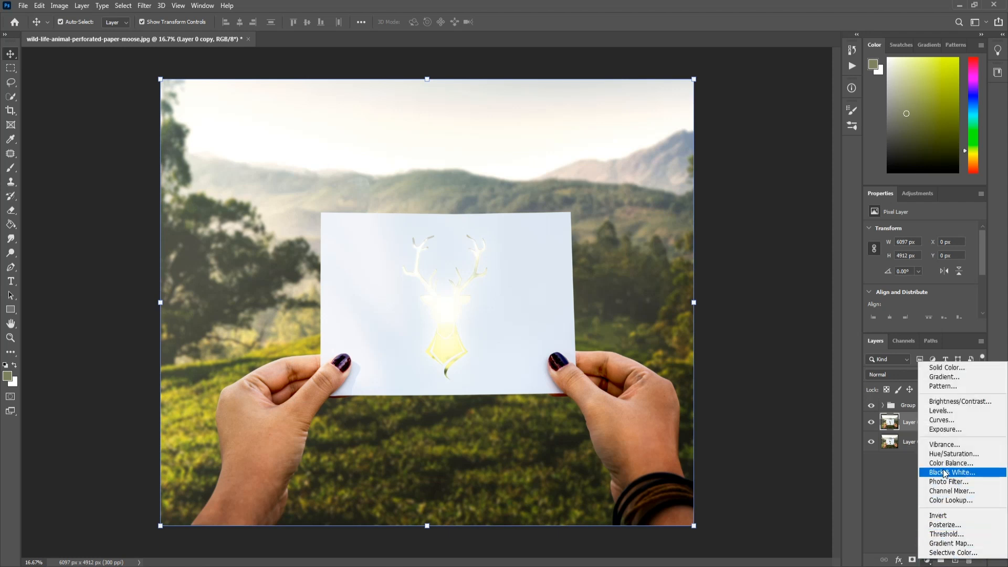
left_click(942, 420)
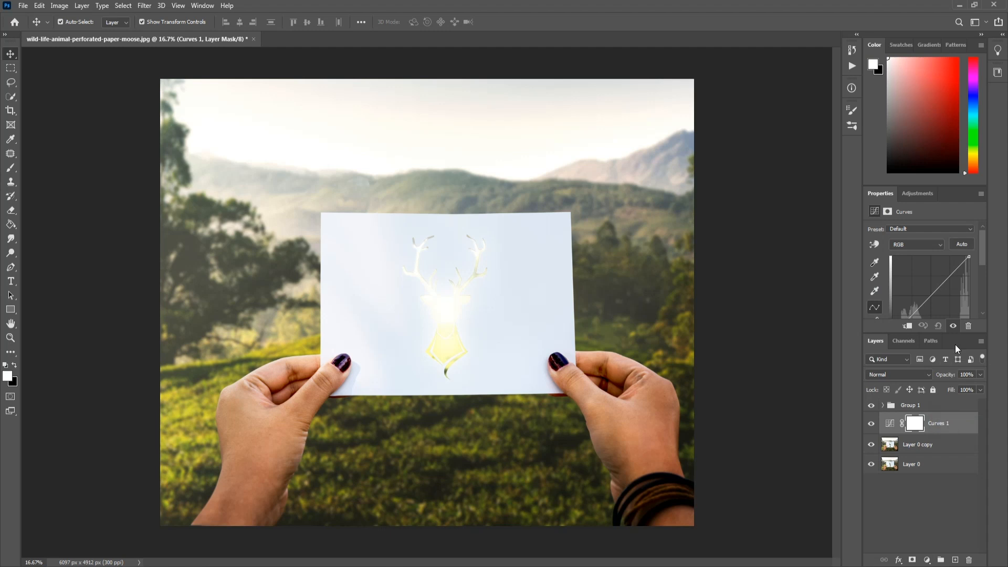
left_click_drag(969, 257, 973, 290)
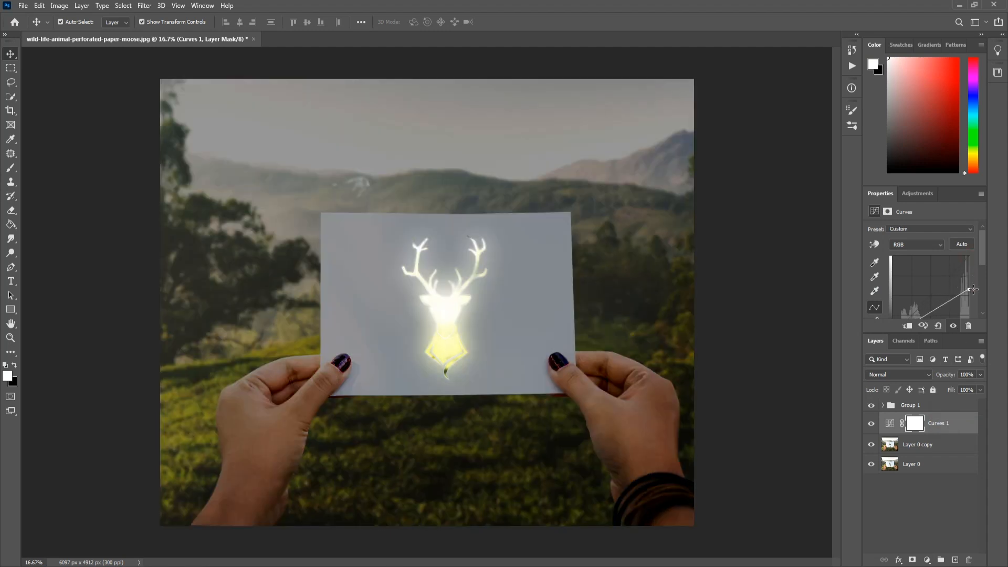
left_click_drag(973, 289, 974, 291)
left_click(915, 488)
left_click(923, 407)
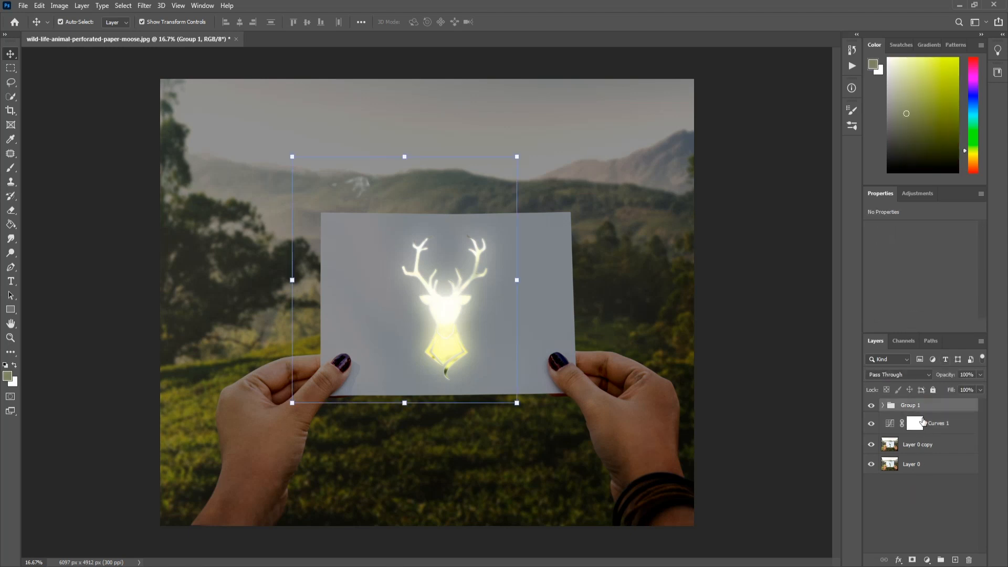
Add a Hue/Saturation adjustment clipped to Group 1 with Hue -6, Saturation +100 and Lightness -26
left_click(927, 560)
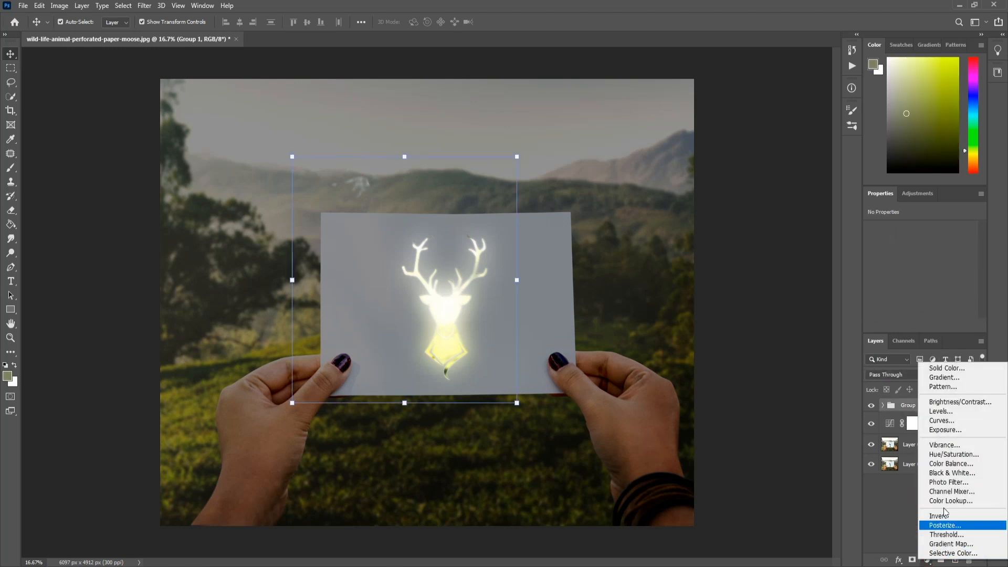
left_click(956, 455)
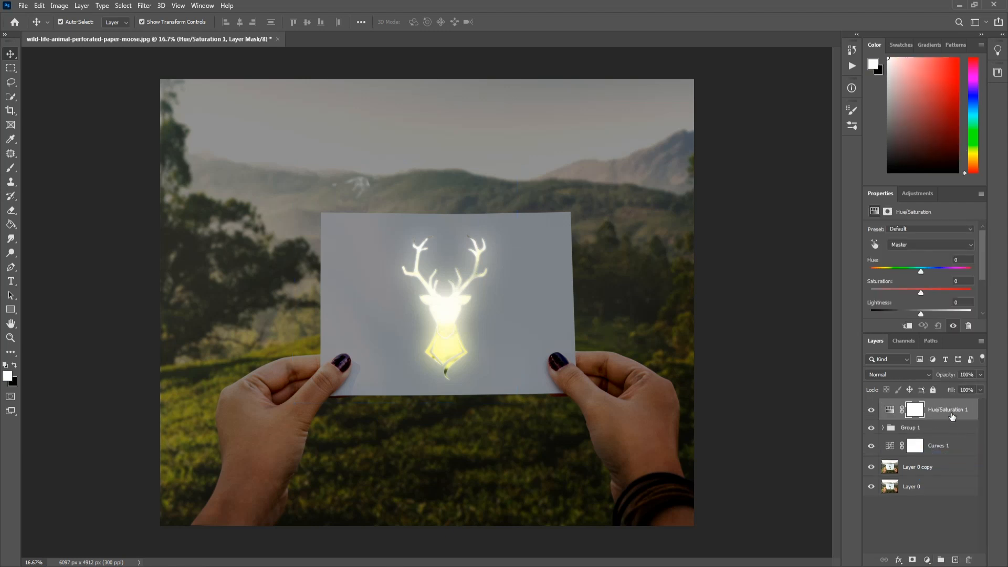
left_click(907, 326)
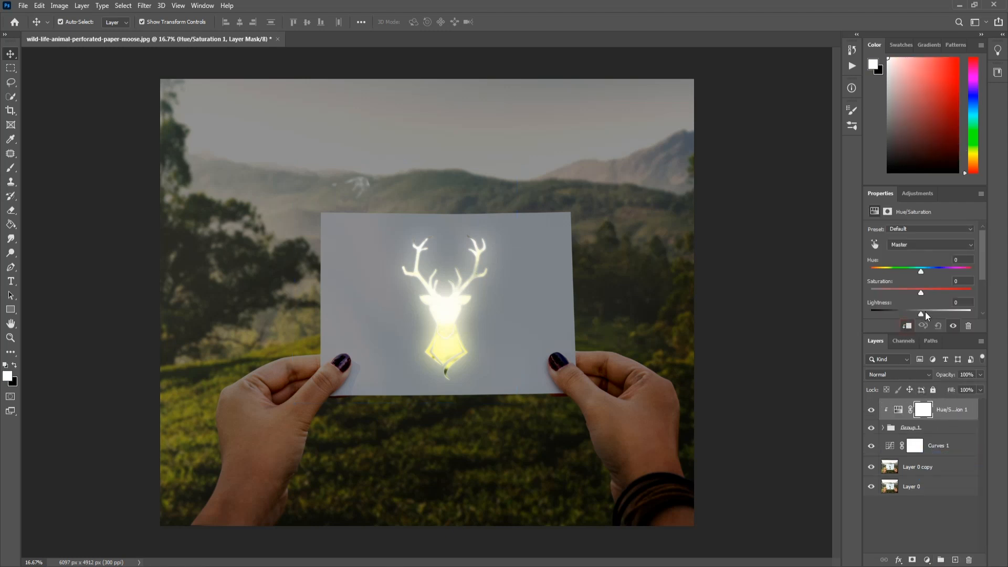
left_click_drag(922, 290, 923, 293)
mouse_move(921, 272)
left_mouse_down()
mouse_move(904, 272)
mouse_move(938, 273)
mouse_move(918, 273)
left_mouse_up()
left_click_drag(921, 314, 917, 314)
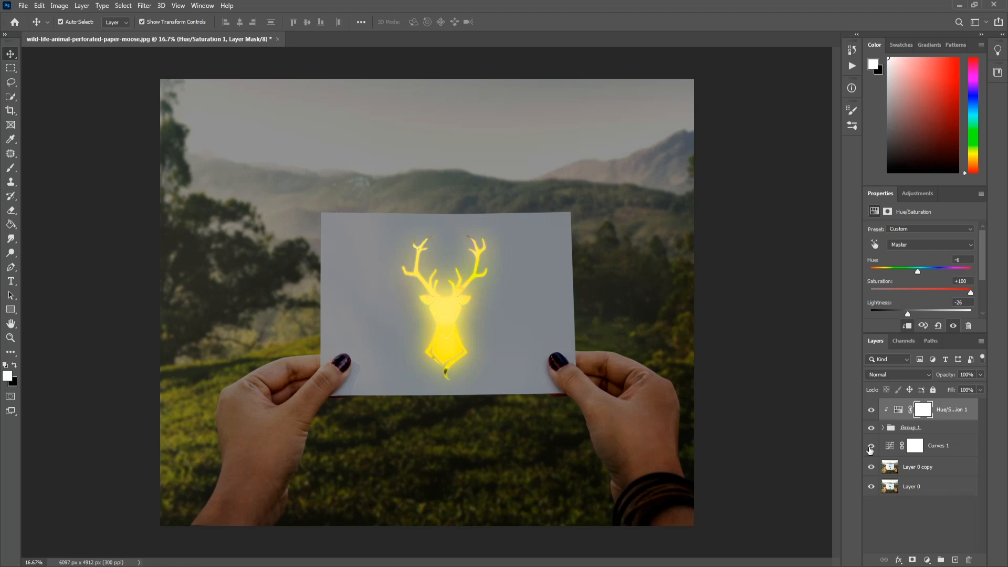
Add a Solid Color fill layer directly above Layer 0 copy
left_click(913, 533)
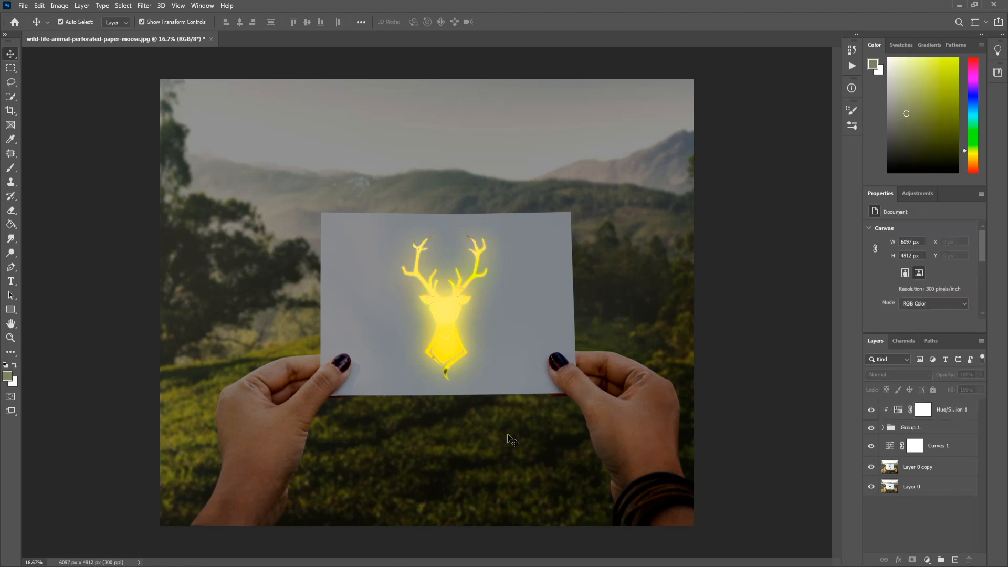
left_click(915, 473)
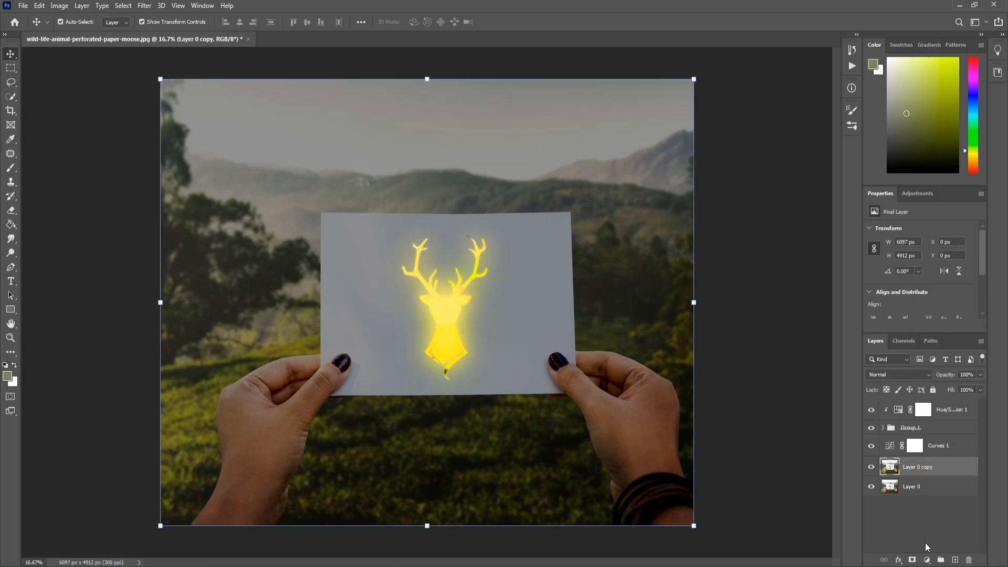
left_click(727, 498)
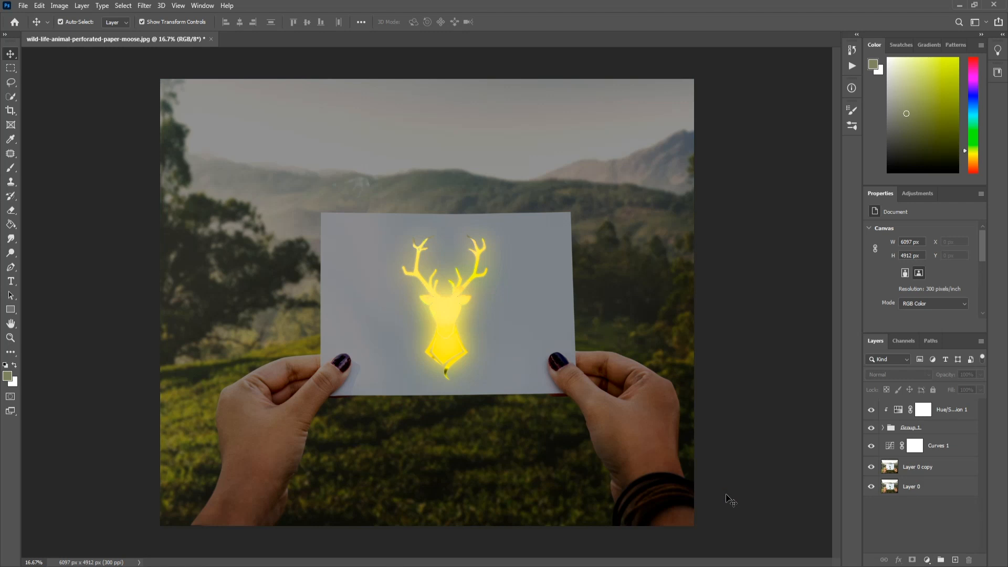
left_click(920, 472)
left_click(926, 561)
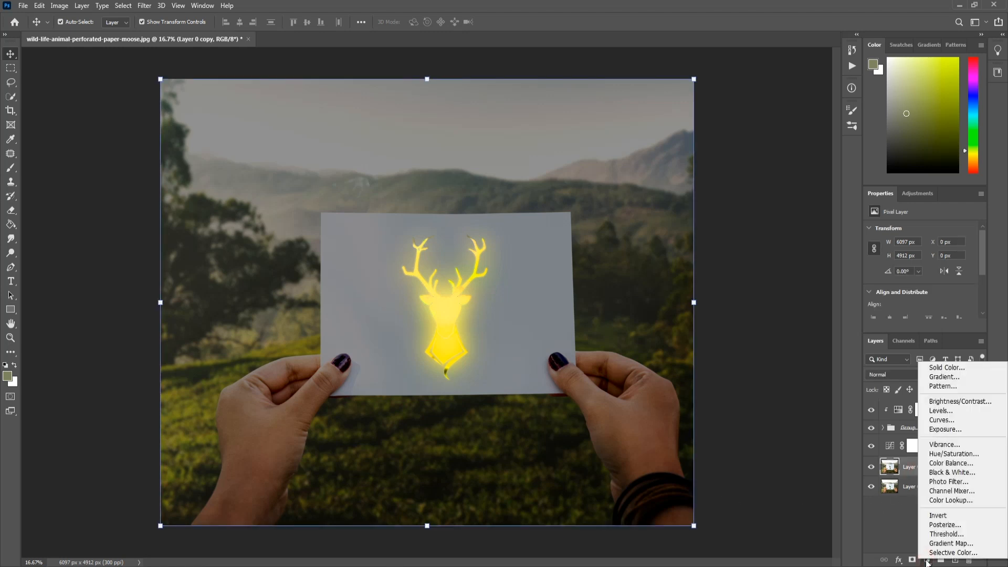
left_click(950, 369)
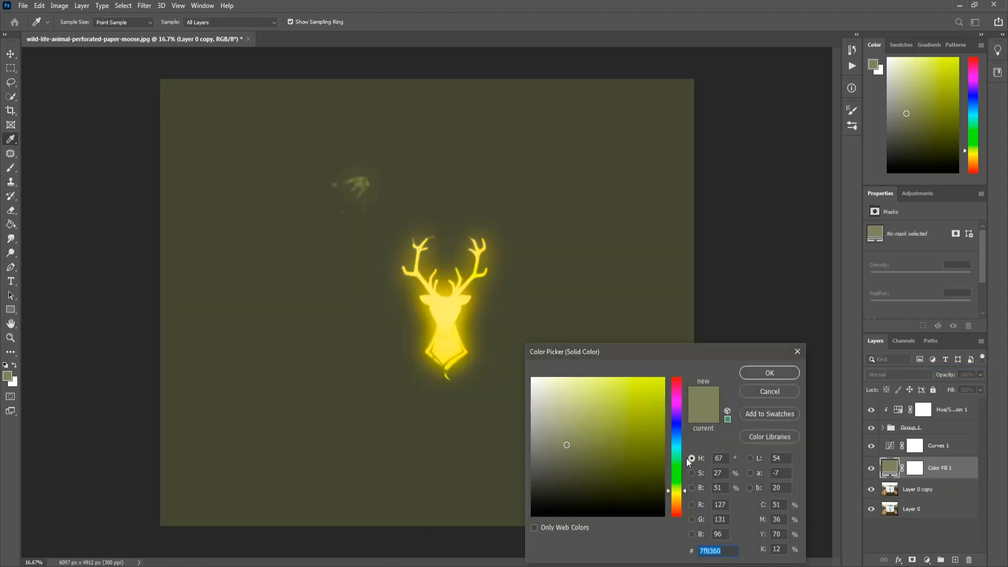
Set the fill layer's color to a bright golden yellow matching the deer's glow, and invert its layer mask to black
left_click(677, 492)
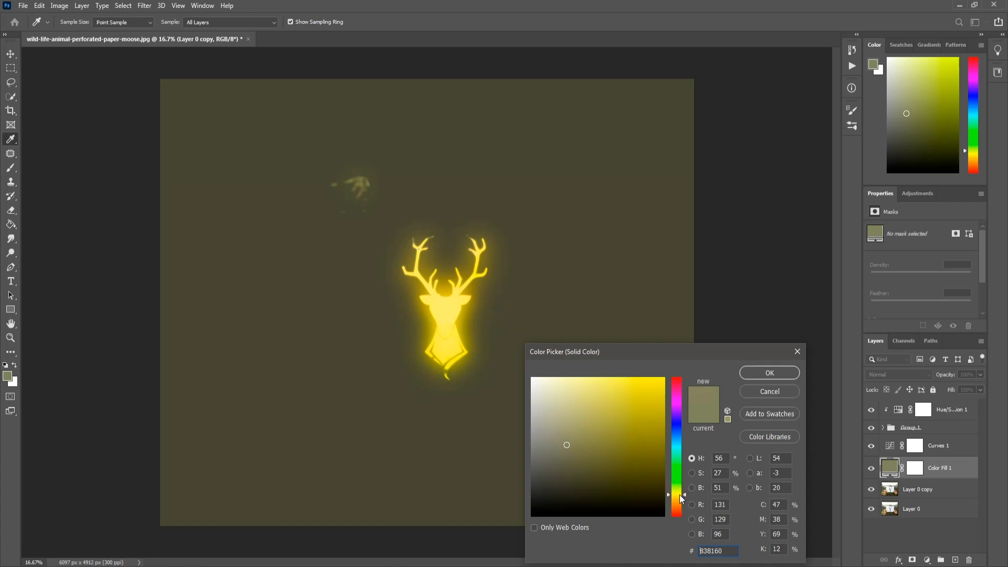
mouse_move(645, 472)
left_mouse_down()
mouse_move(645, 373)
mouse_move(664, 377)
left_mouse_up()
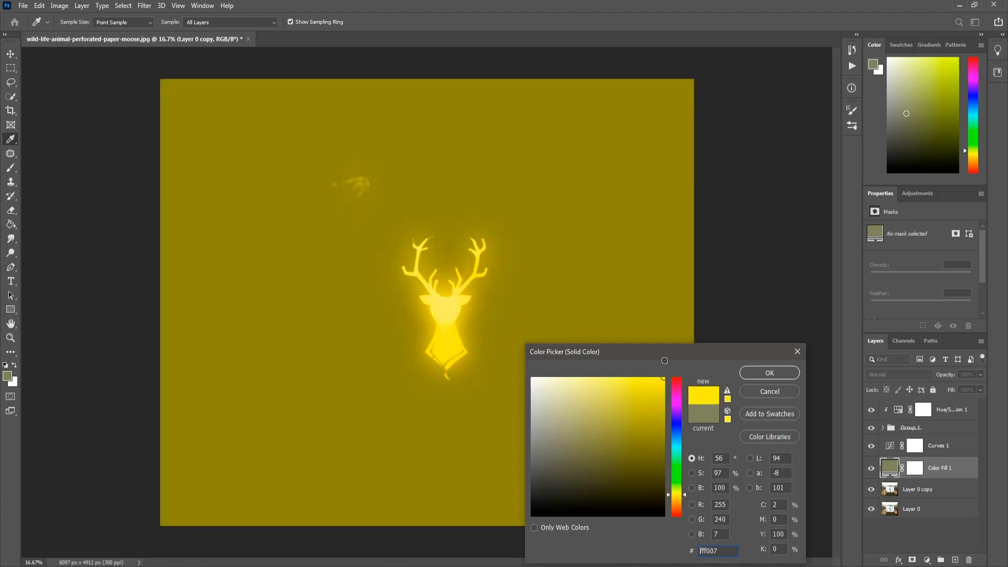
left_click(680, 496)
left_click_drag(680, 497, 679, 496)
mouse_move(647, 421)
left_mouse_down()
mouse_move(604, 371)
mouse_move(621, 364)
left_mouse_up()
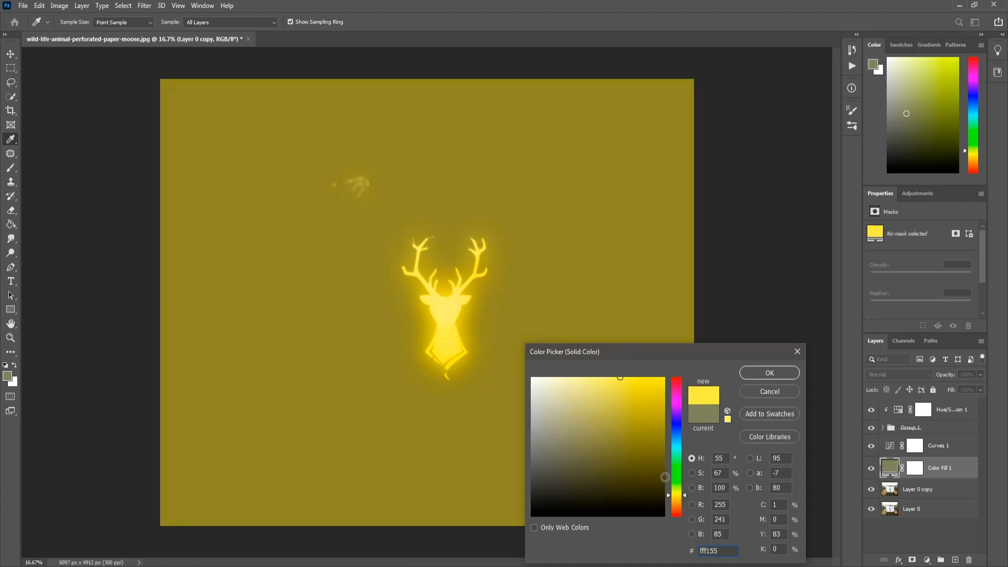
left_click(683, 492)
left_click_drag(683, 493, 683, 496)
mouse_move(629, 407)
left_mouse_down()
mouse_move(581, 378)
mouse_move(647, 362)
mouse_move(633, 357)
left_mouse_up()
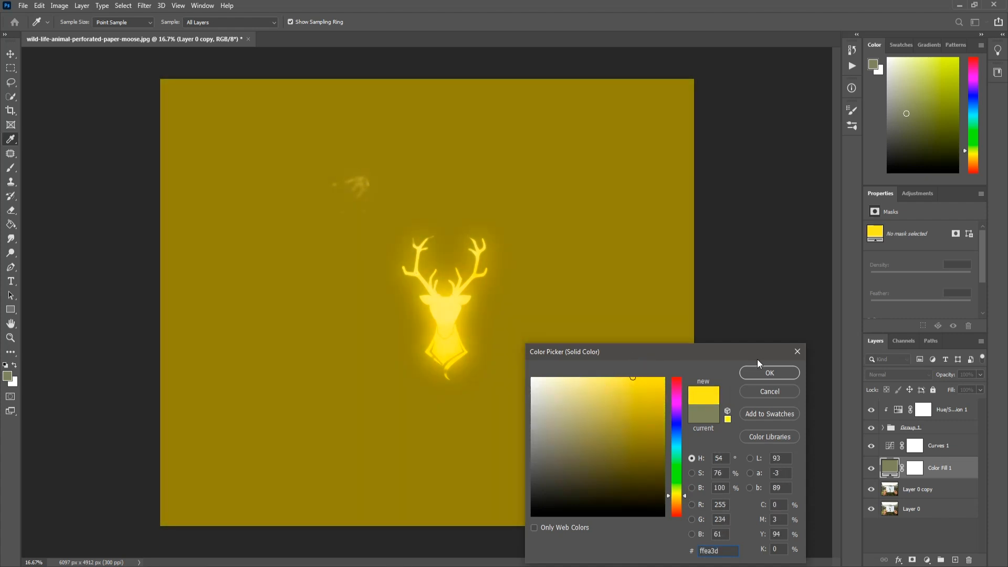
left_click(769, 373)
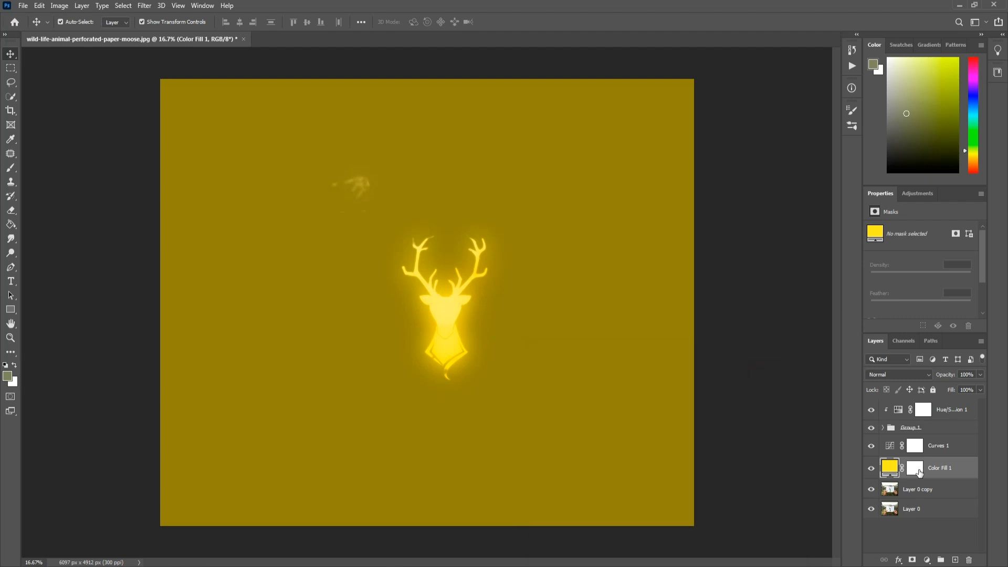
left_click(916, 469)
key("ctrl+i")
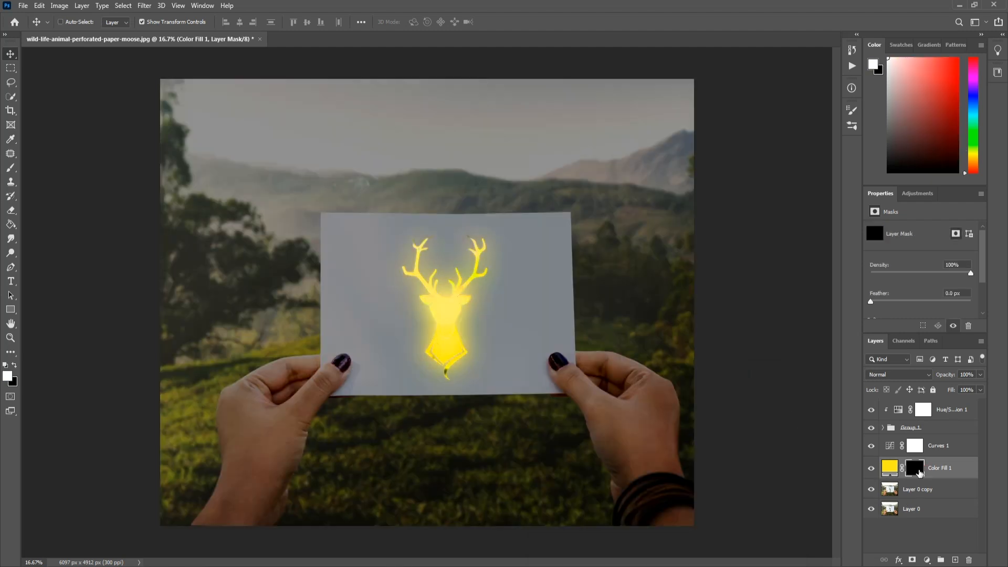
left_click(11, 170)
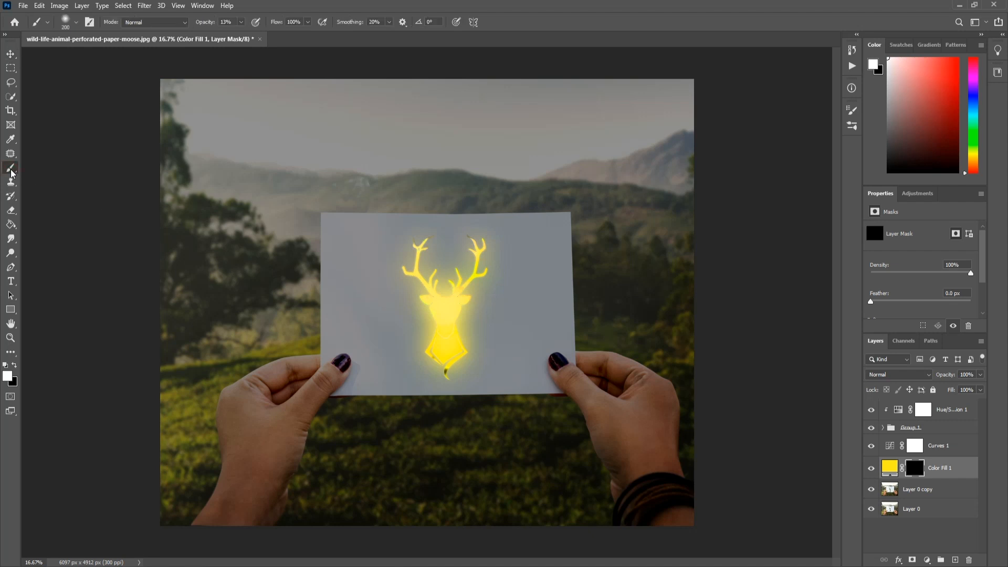
left_click(76, 22)
left_click(76, 150)
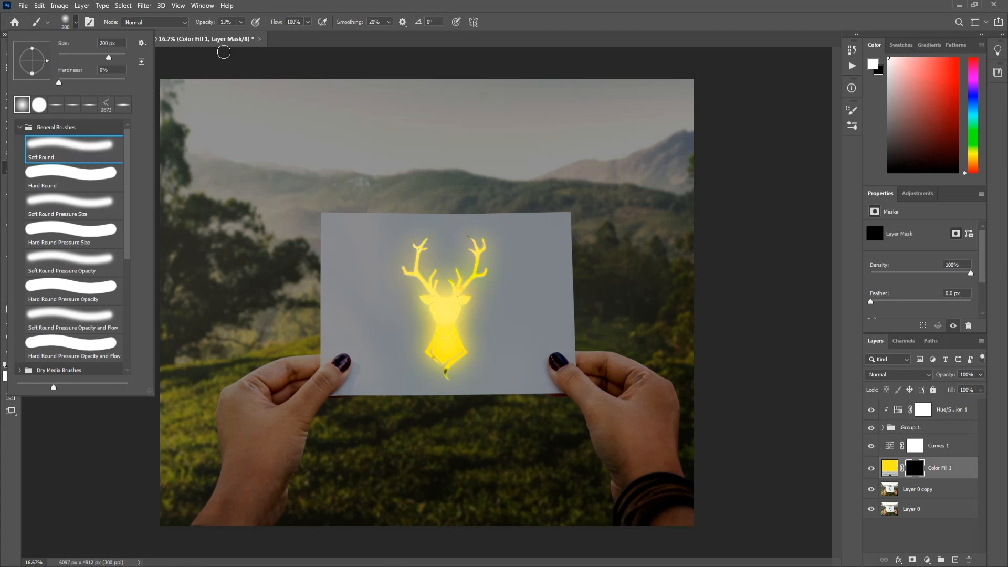
left_click(316, 36)
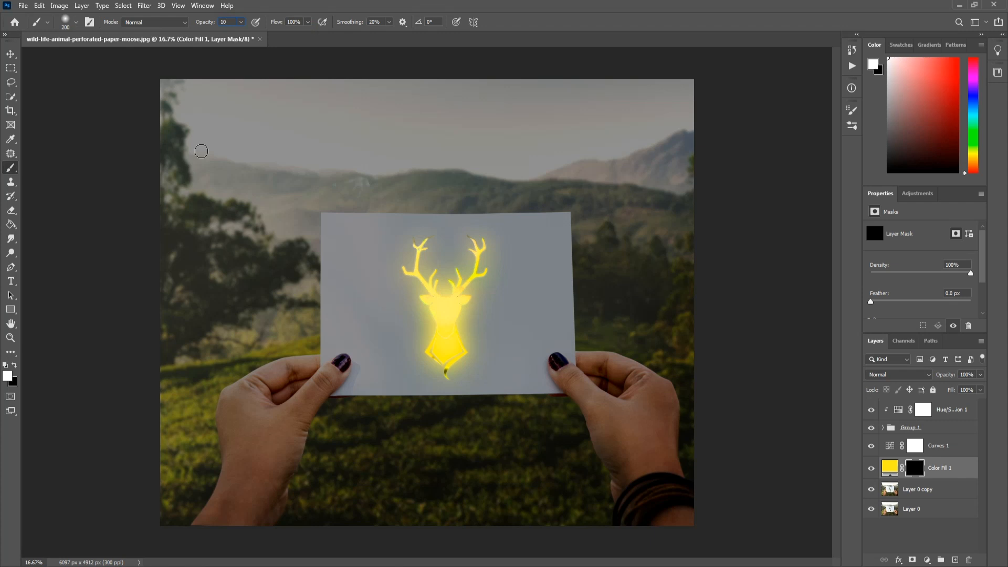
key("Tab")
left_click_drag(350, 364, 307, 425)
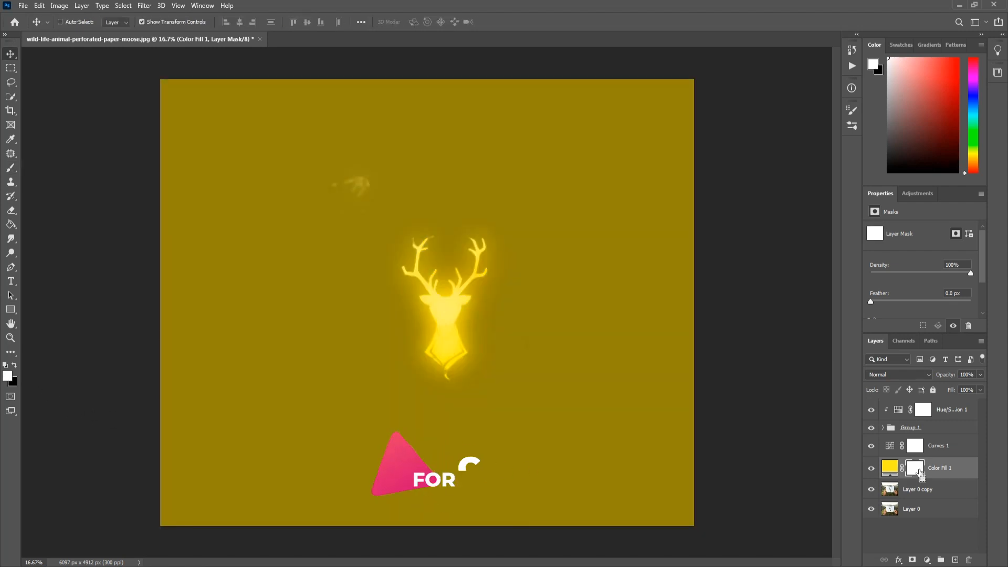
key("ctrl+i")
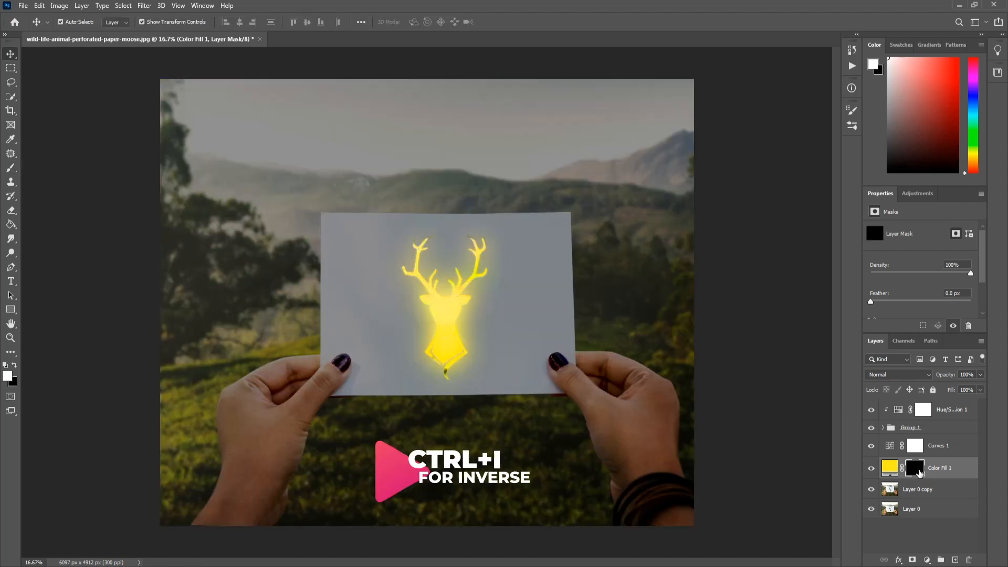
Set up the Brush tool with the Soft Round brush at 10% opacity for painting on the Color Fill 1 mask
left_click(10, 168)
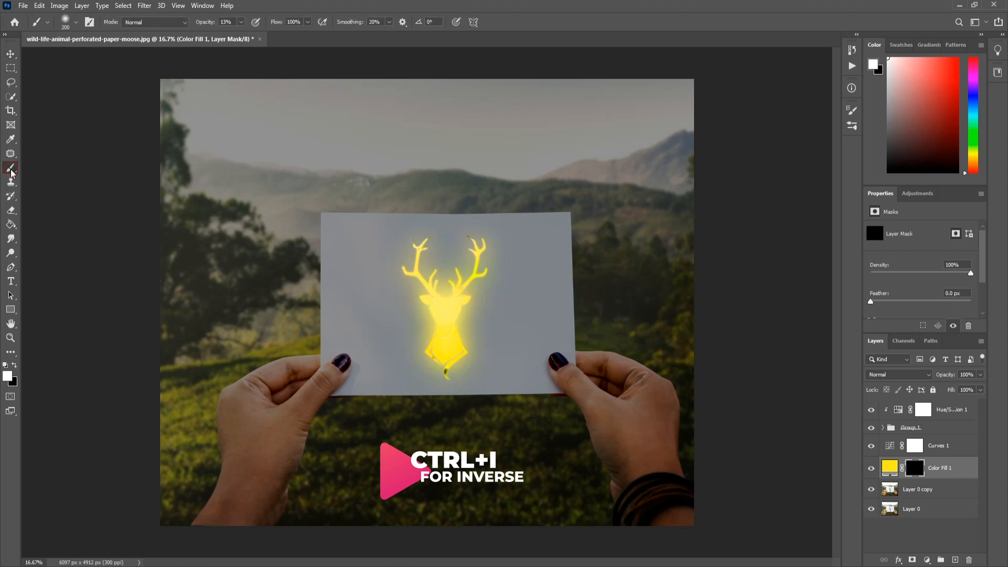
left_click(76, 22)
left_click(75, 147)
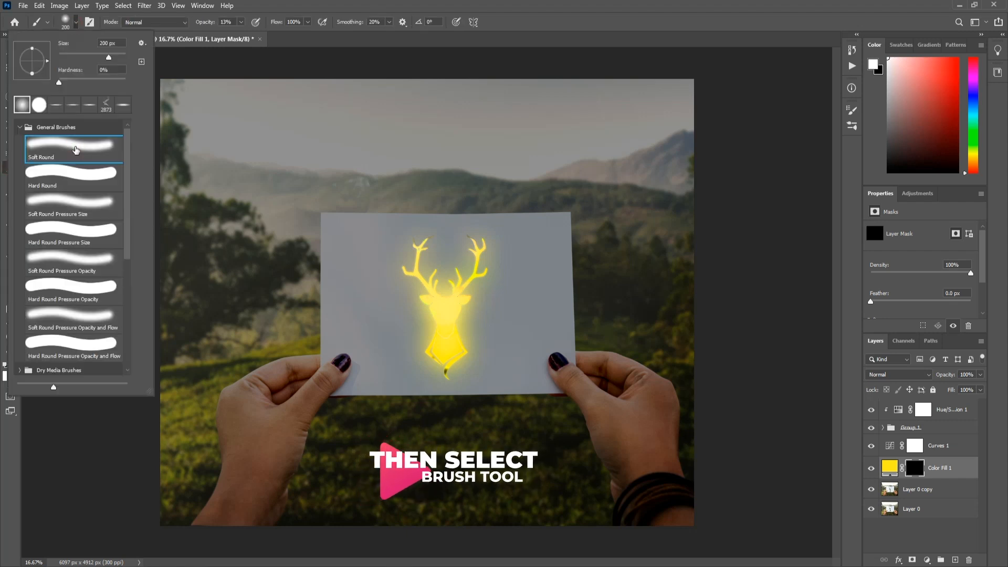
left_click(314, 35)
left_click(235, 23)
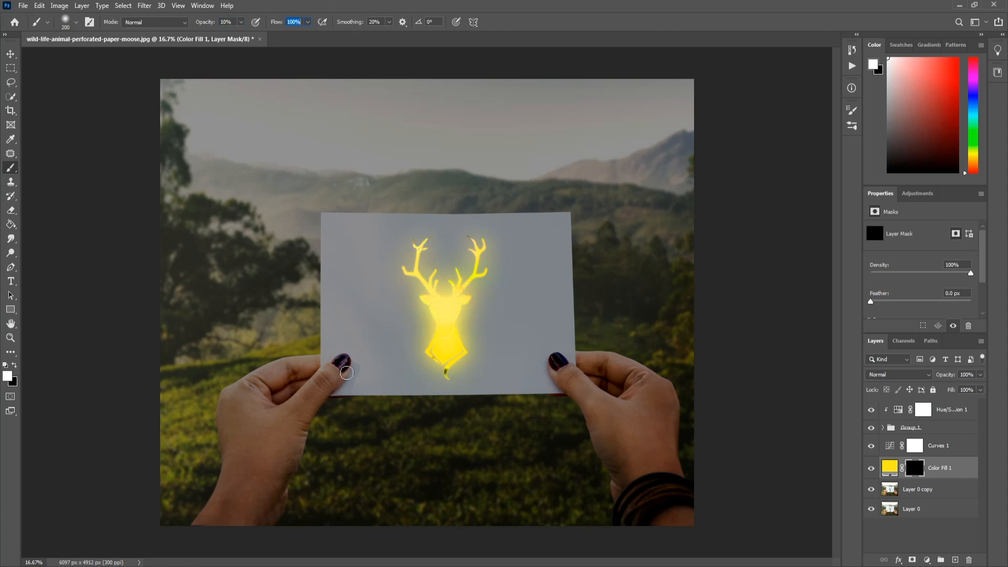
Paint white on the Color Fill 1 mask over the thumb and fingers of both hands, and compare with the layer hidden and shown
left_click_drag(350, 366, 303, 436)
mouse_move(343, 377)
left_mouse_down()
mouse_move(307, 418)
mouse_move(299, 448)
left_mouse_up()
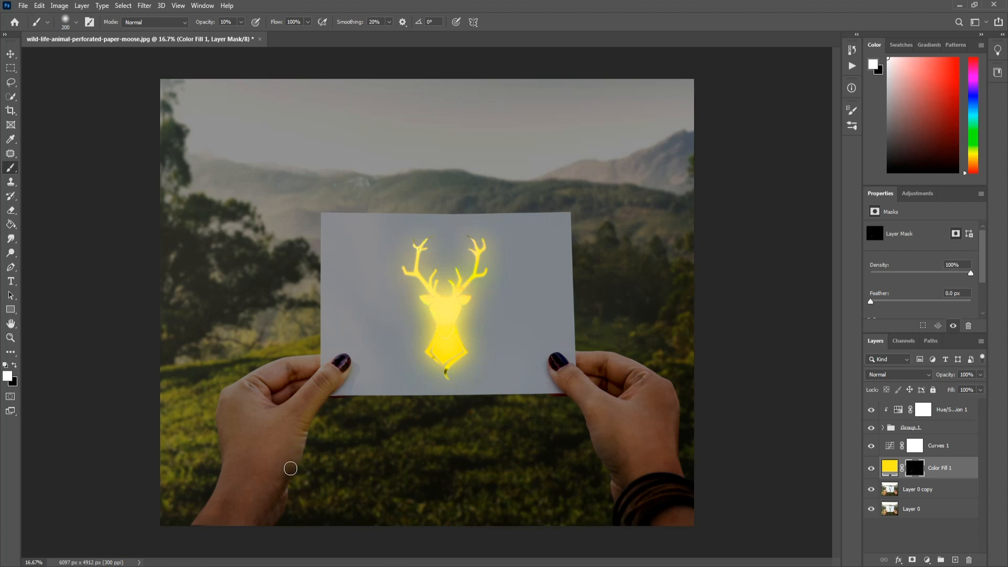
mouse_move(257, 387)
left_mouse_down()
mouse_move(274, 402)
mouse_move(261, 394)
mouse_move(273, 399)
mouse_move(275, 376)
mouse_move(271, 391)
mouse_move(299, 380)
mouse_move(257, 394)
mouse_move(303, 373)
left_mouse_up()
mouse_move(254, 399)
left_mouse_down()
mouse_move(271, 409)
mouse_move(293, 370)
left_mouse_up()
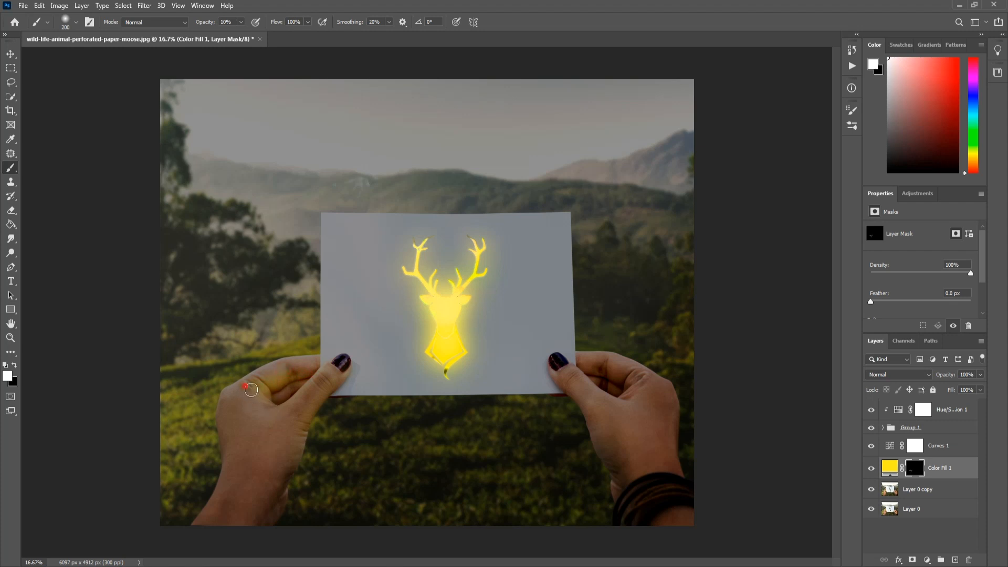
mouse_move(600, 372)
left_mouse_down()
mouse_move(617, 369)
mouse_move(626, 399)
mouse_move(638, 385)
mouse_move(627, 400)
mouse_move(625, 384)
mouse_move(634, 395)
left_mouse_up()
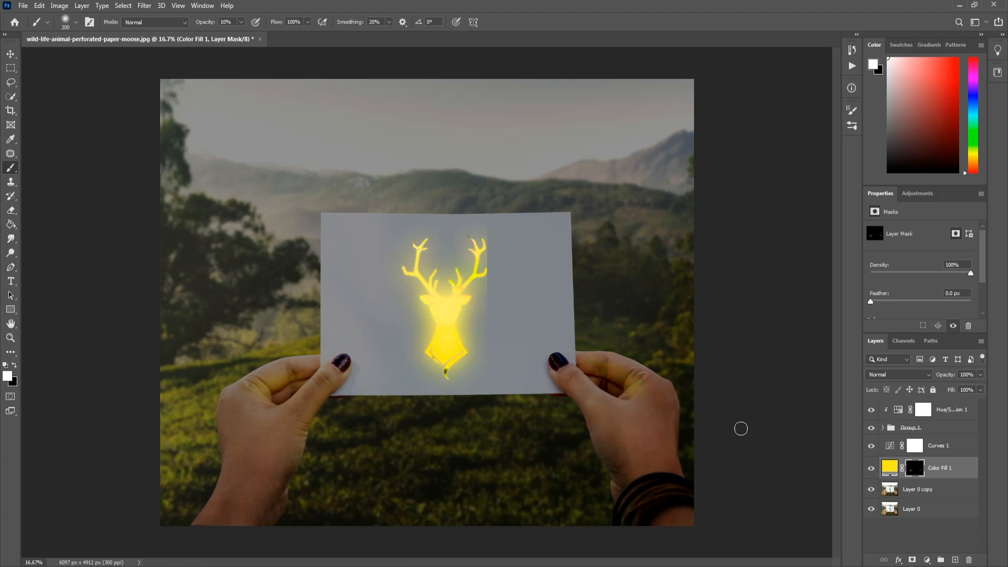
left_click(870, 469)
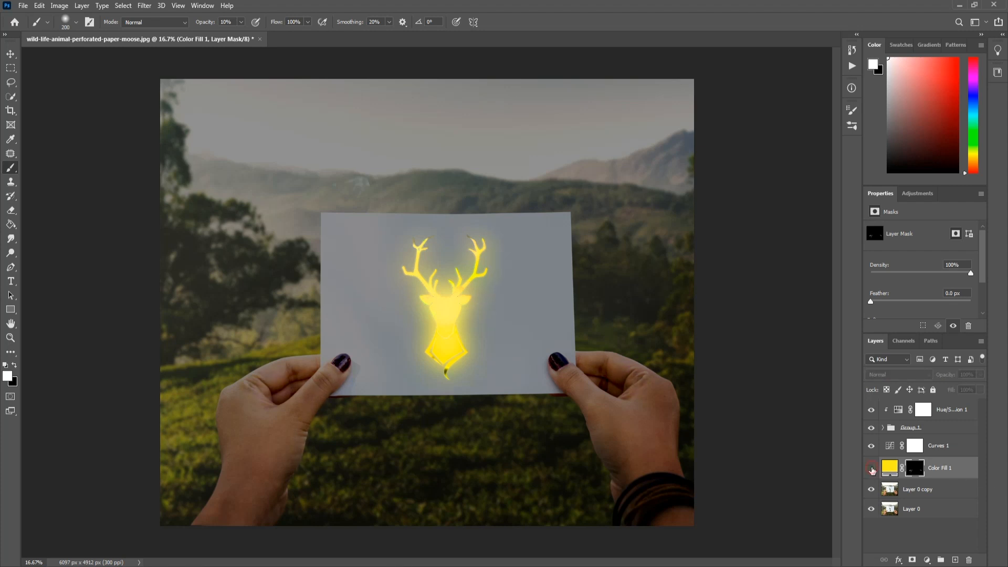
left_click(870, 471)
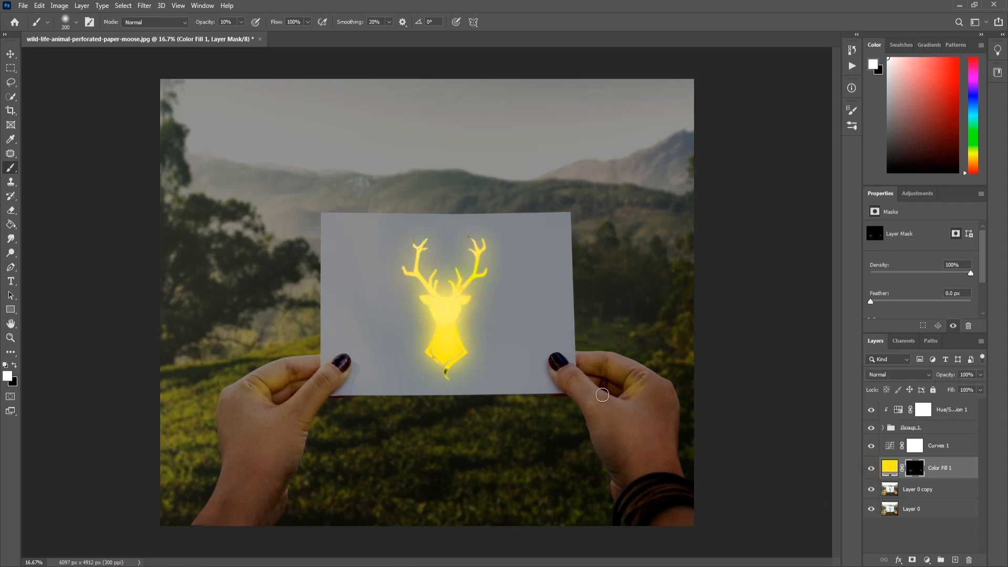